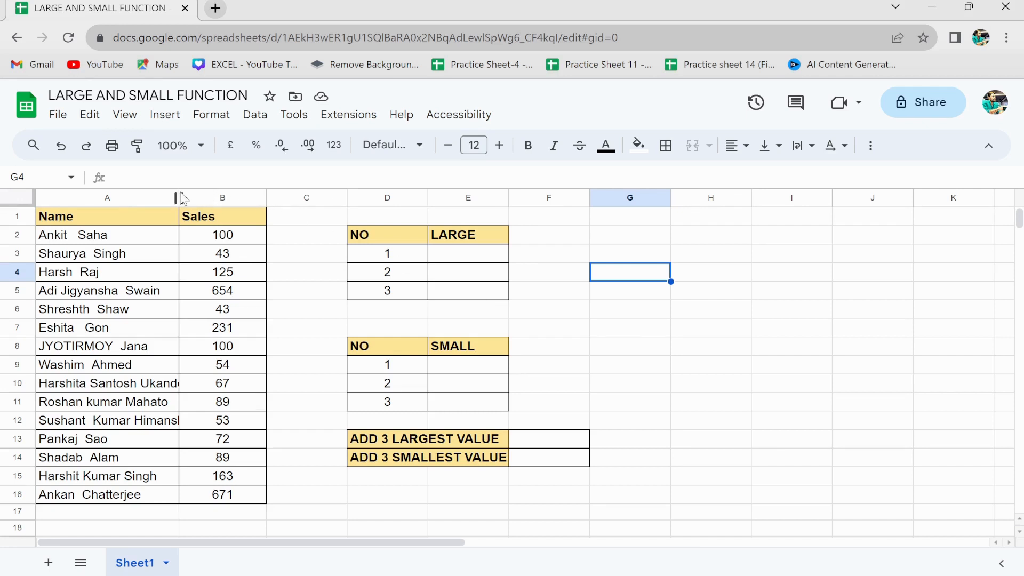
Widen column A so the longest names fit, and select the name list A1:A16
left_click_drag(178, 197, 207, 198)
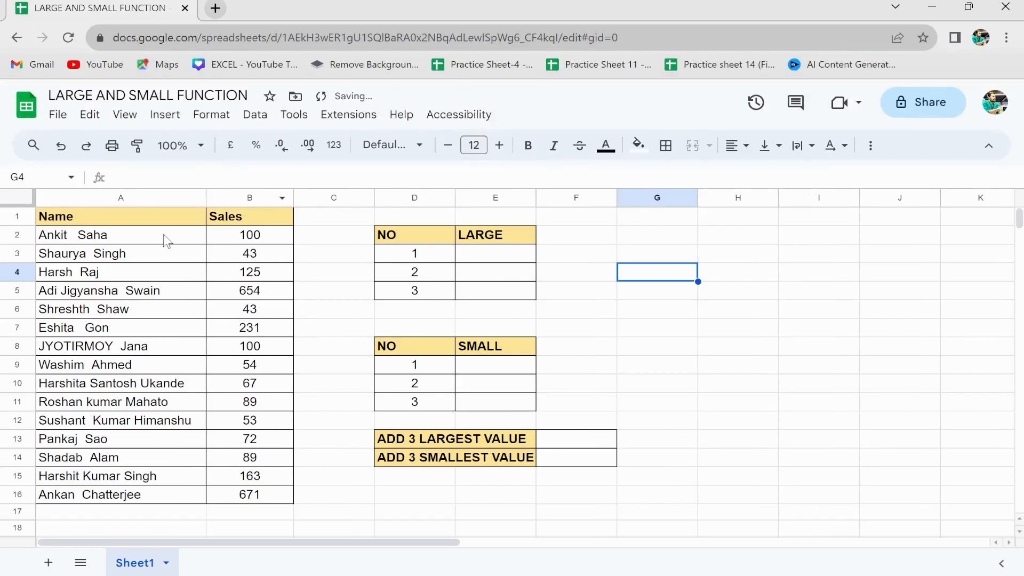
left_click_drag(142, 217, 142, 499)
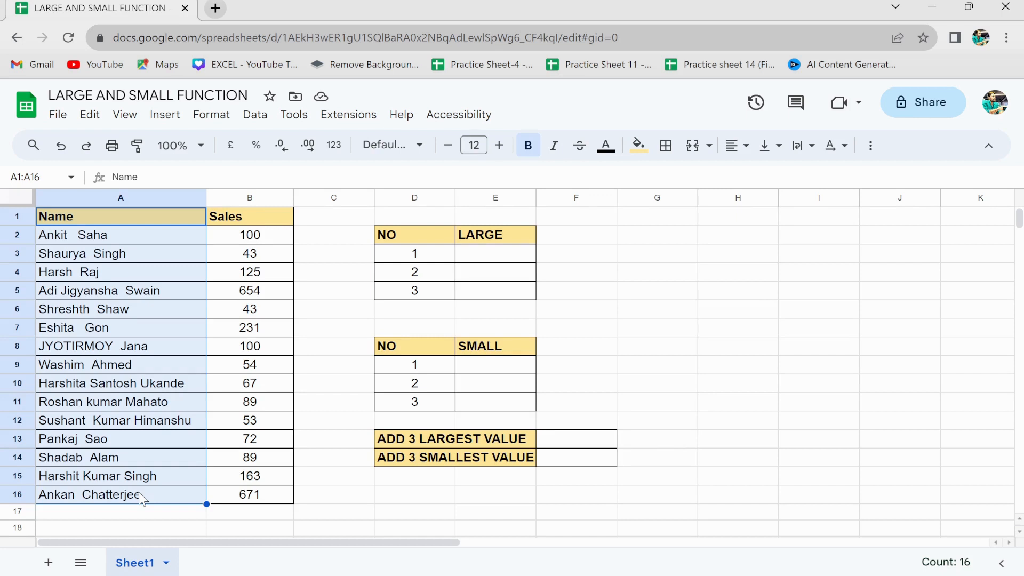
Enter the trial formula =LARGE(B2:B16,1) in cell C3 to return the highest sales value
left_click(363, 247)
type("=LAR")
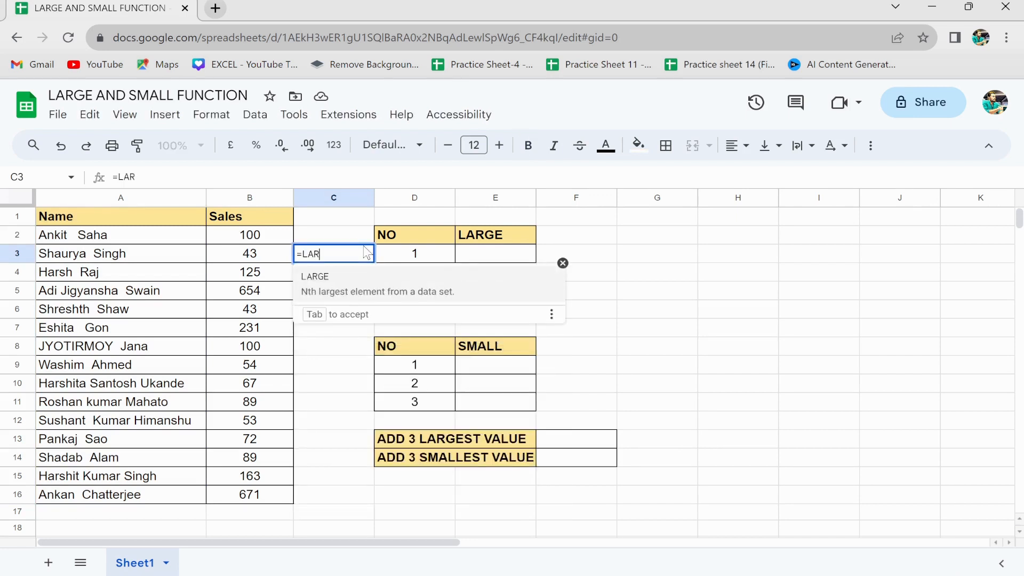
left_click(344, 291)
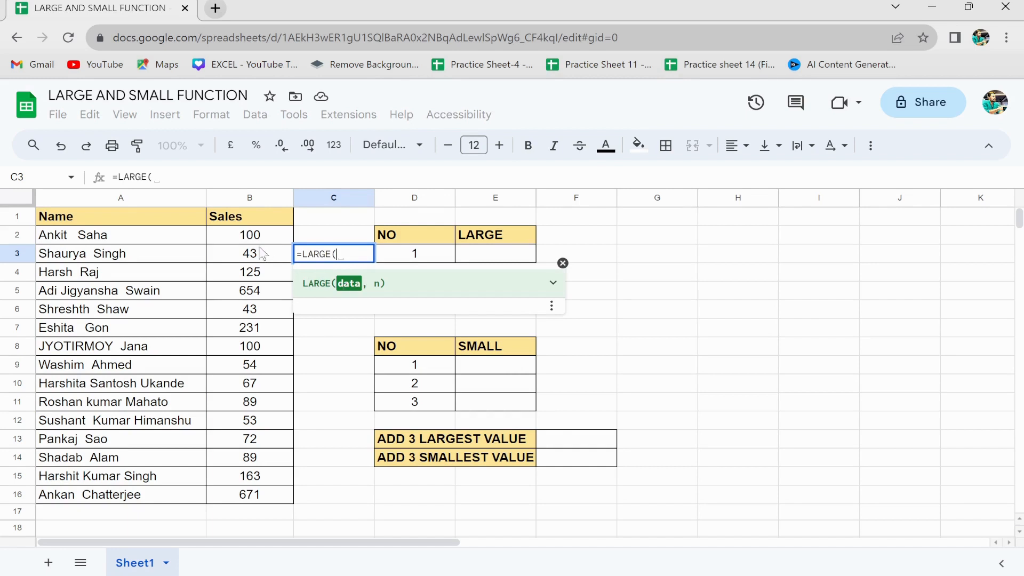
left_click_drag(248, 239, 260, 488)
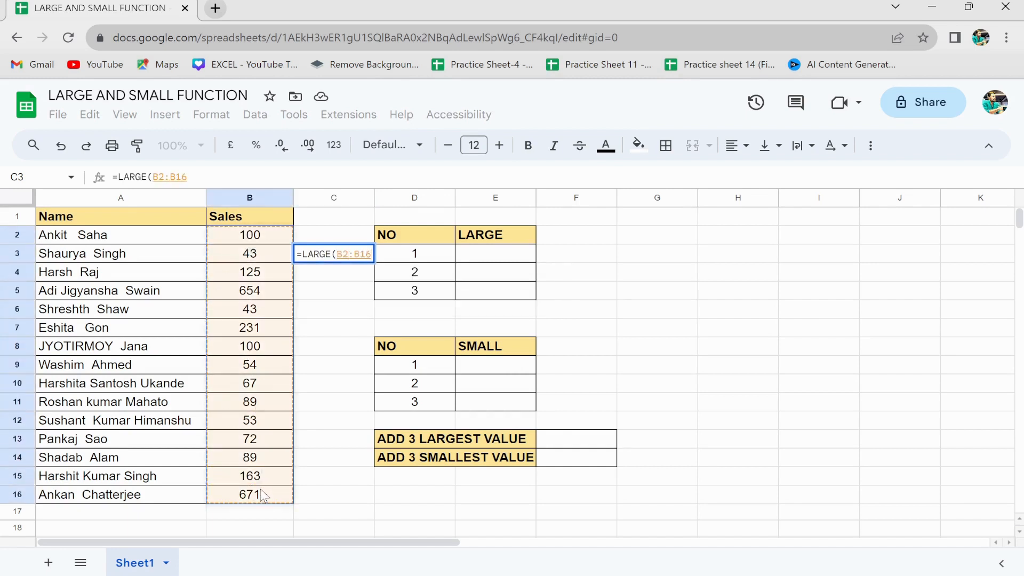
type(",")
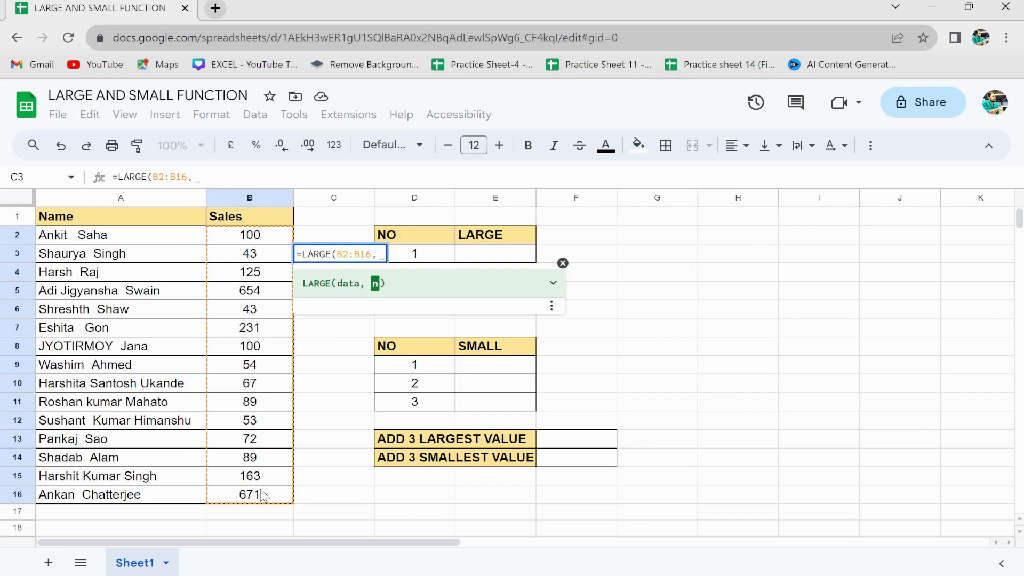
type("1")
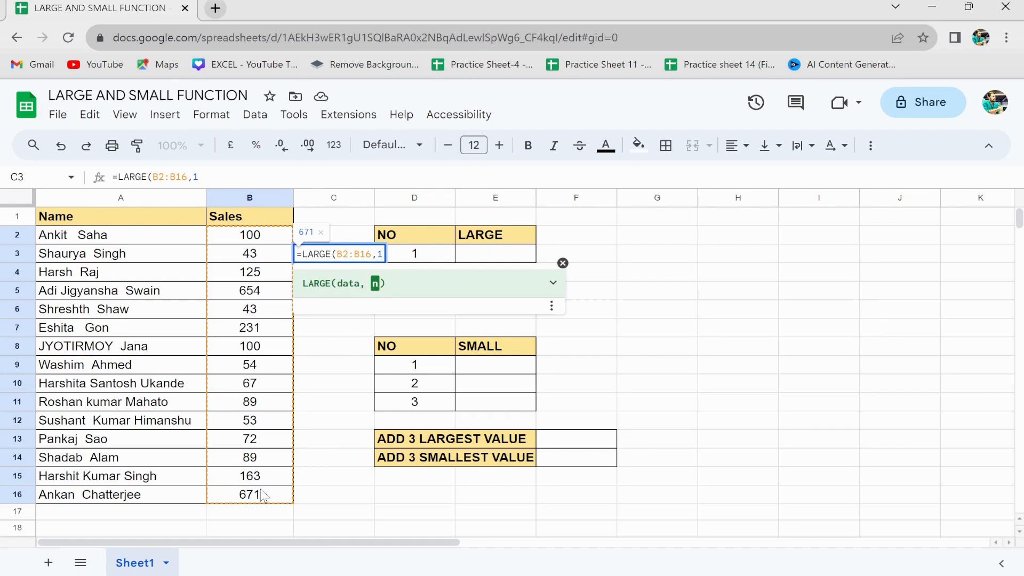
key("Return")
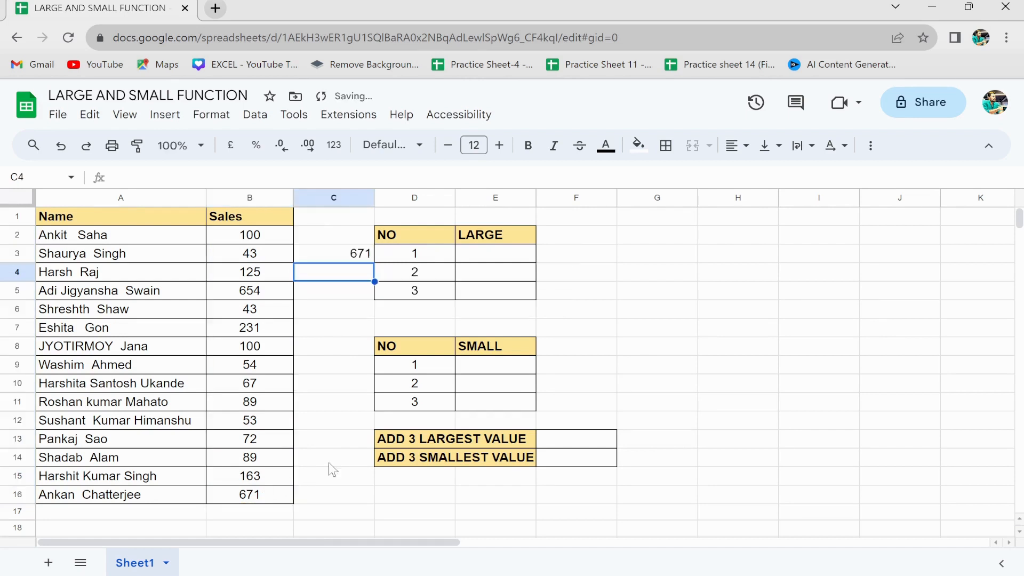
Review the trial LARGE formula in C3 and delete it from the cell
left_click(361, 258)
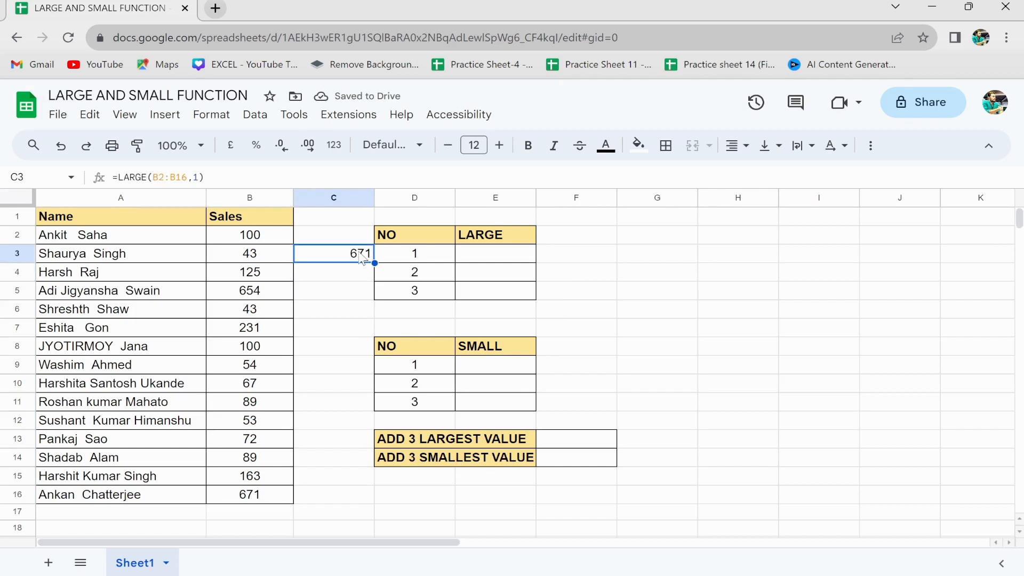
left_click(482, 346)
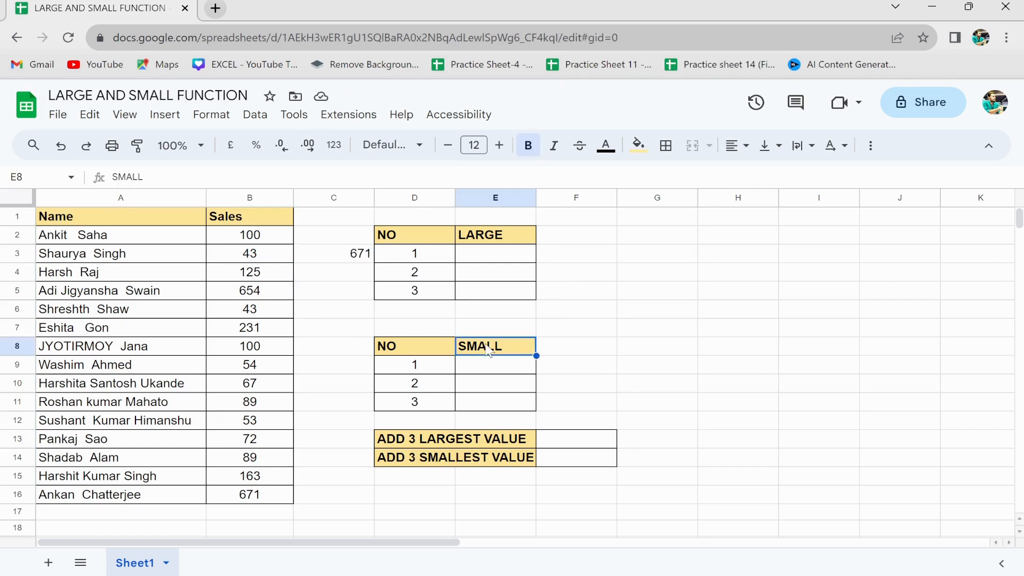
left_click(272, 352)
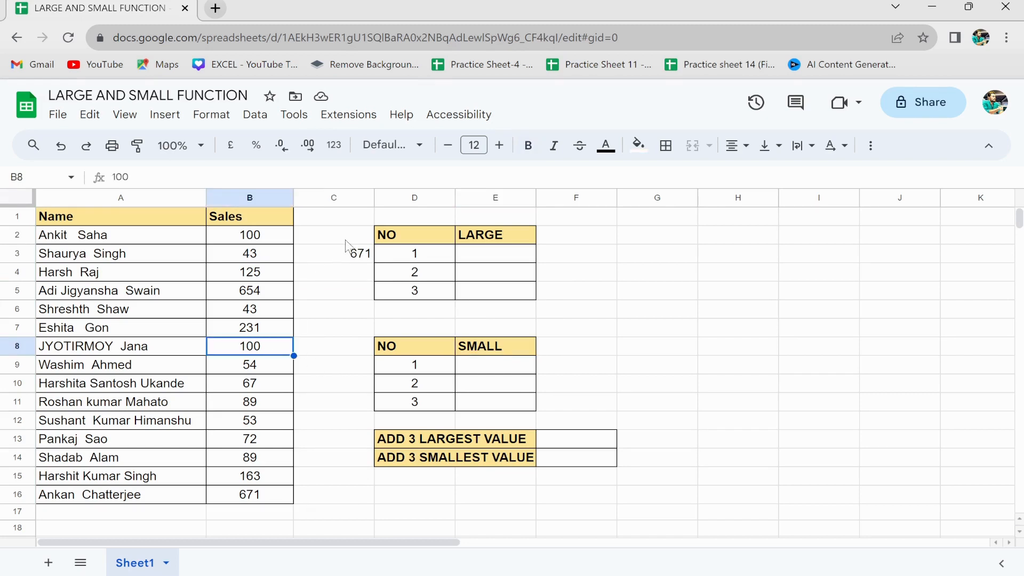
left_click(350, 270)
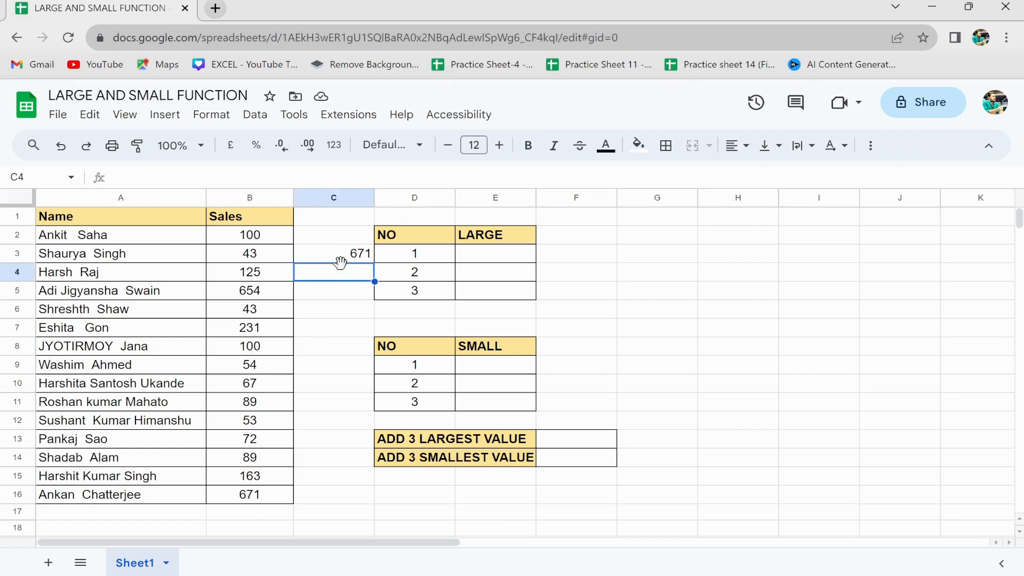
key("Up")
key("Delete")
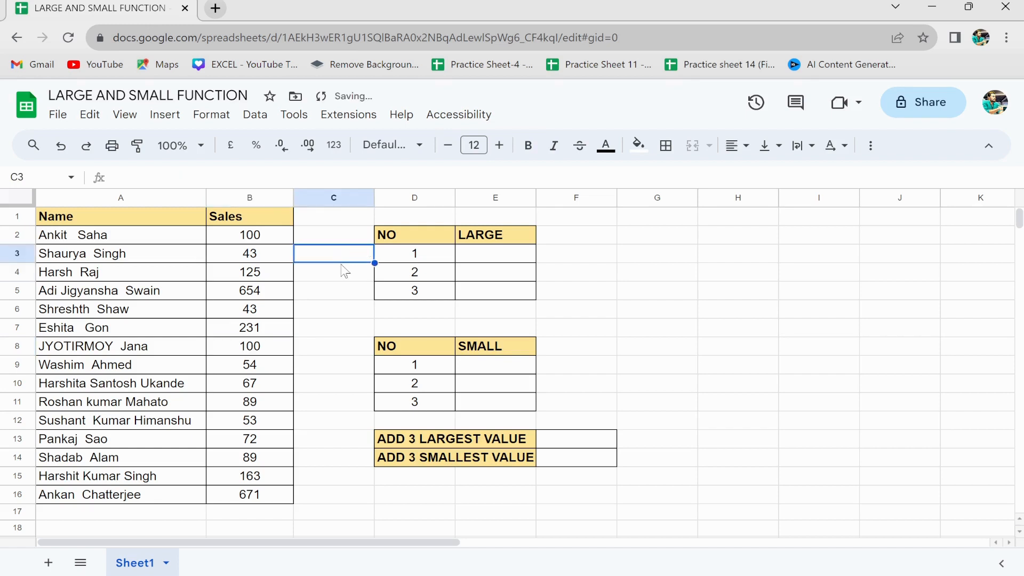
Enter =LARGE($B$2:$B$16,D3) in E3, locking the sales range and taking the rank from the NO column
left_click(443, 254)
left_click(446, 271)
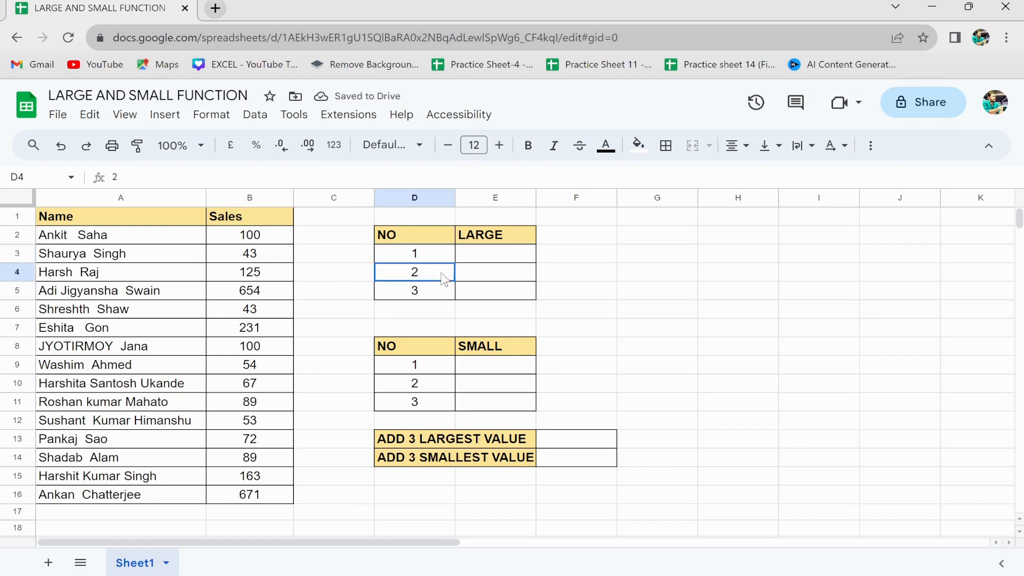
left_click(442, 296)
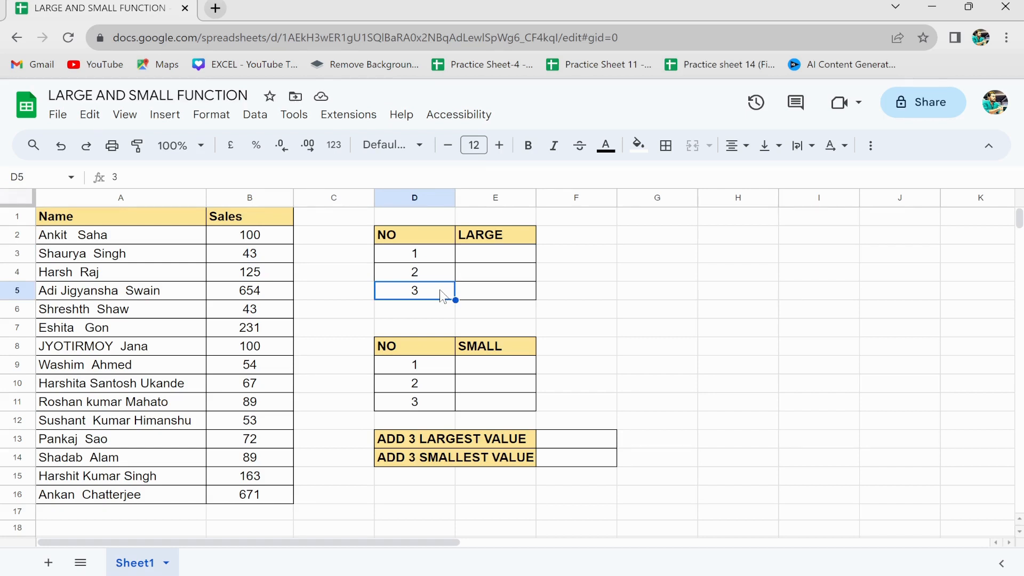
left_click(523, 257)
type("=L")
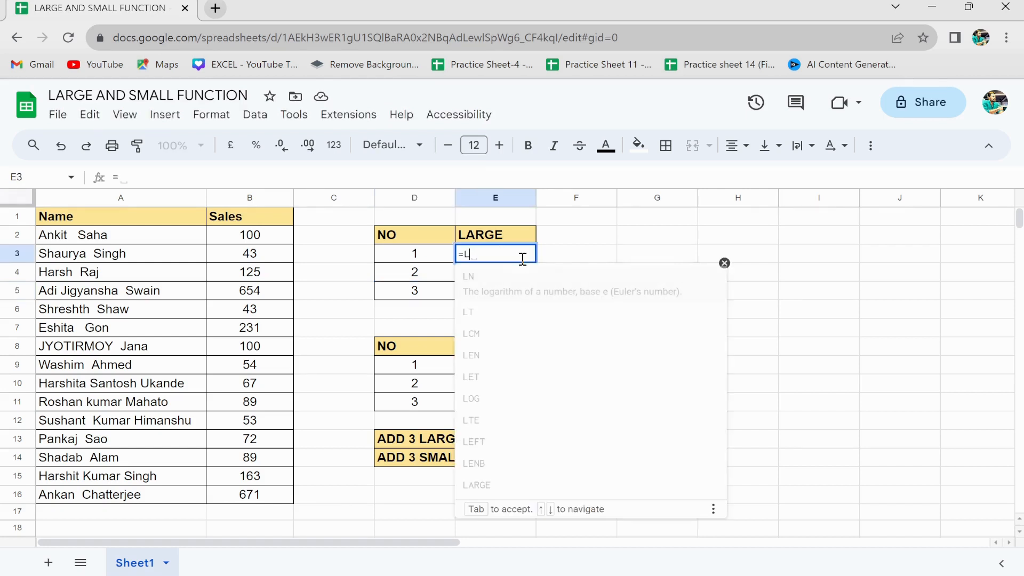
type("AR")
left_click(521, 283)
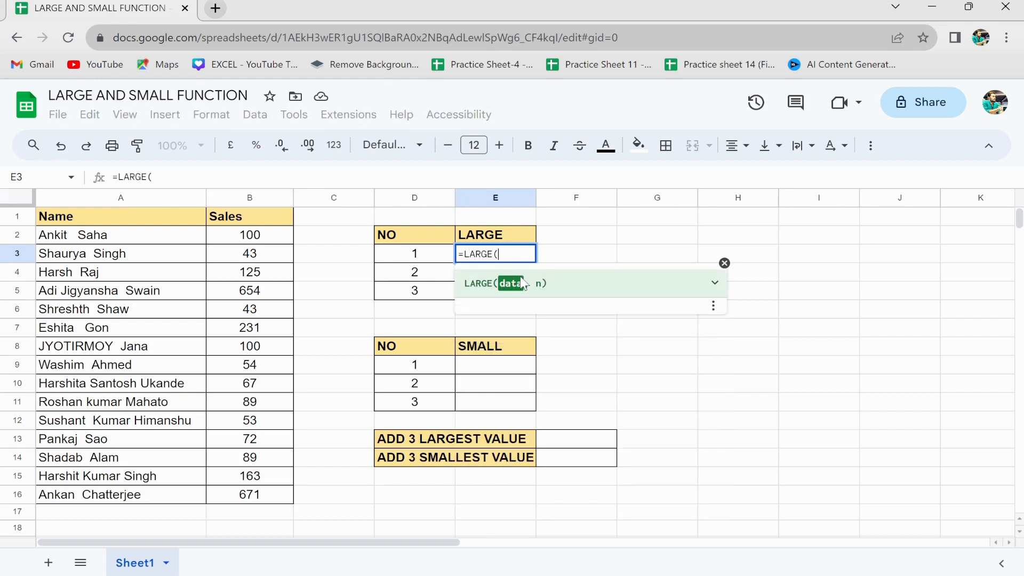
left_click_drag(248, 239, 245, 499)
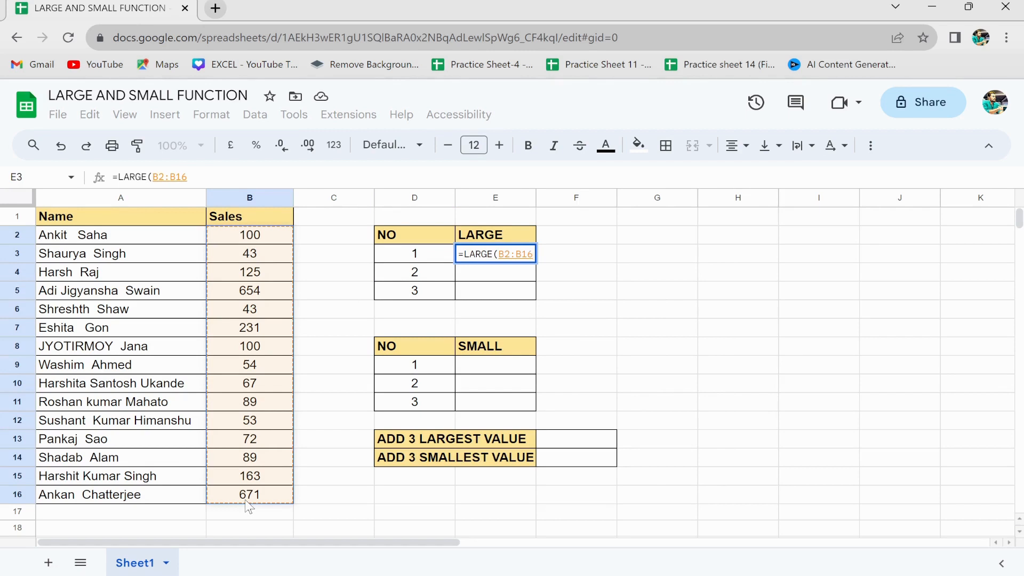
key("F4")
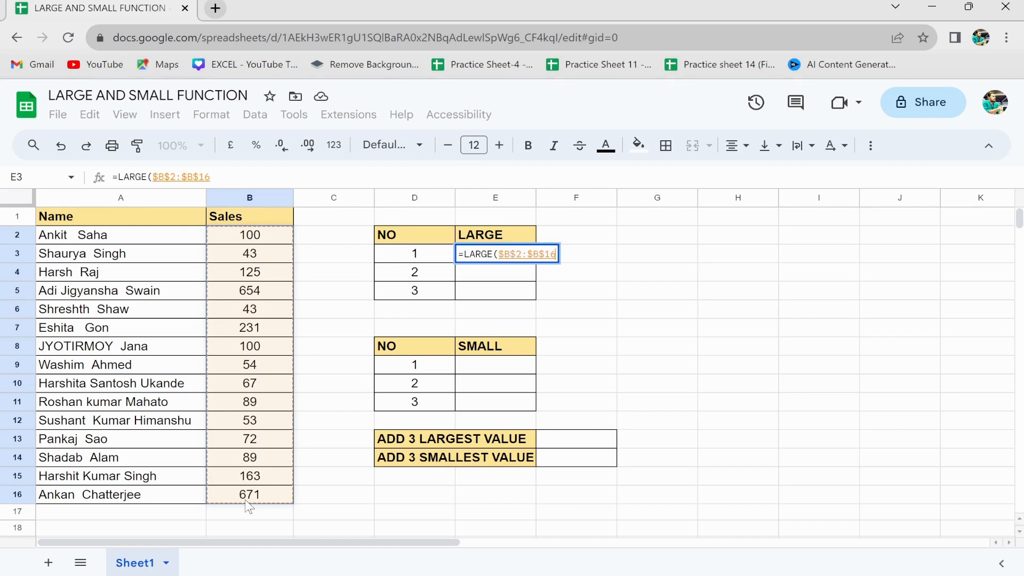
type(",")
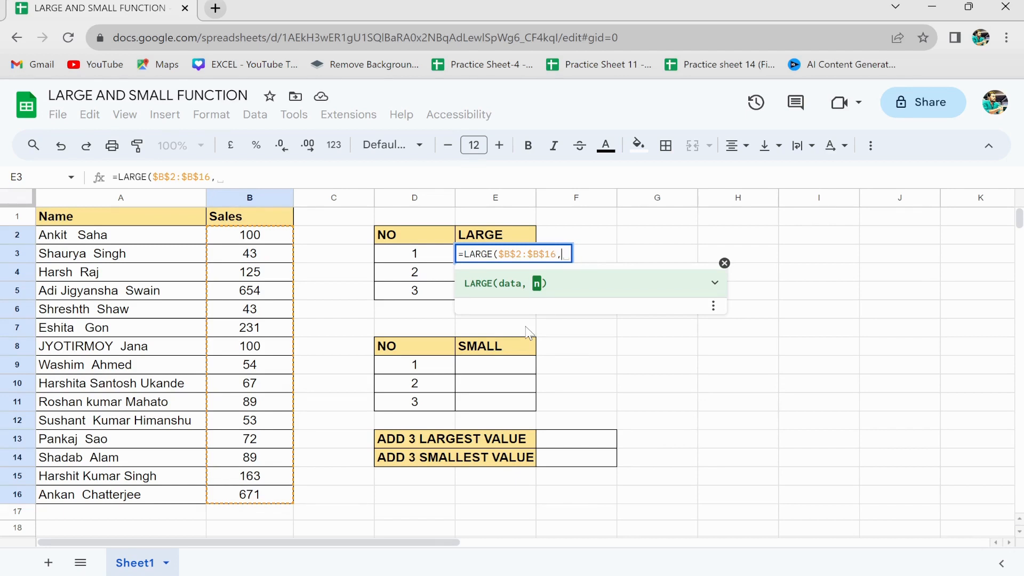
left_click(417, 261)
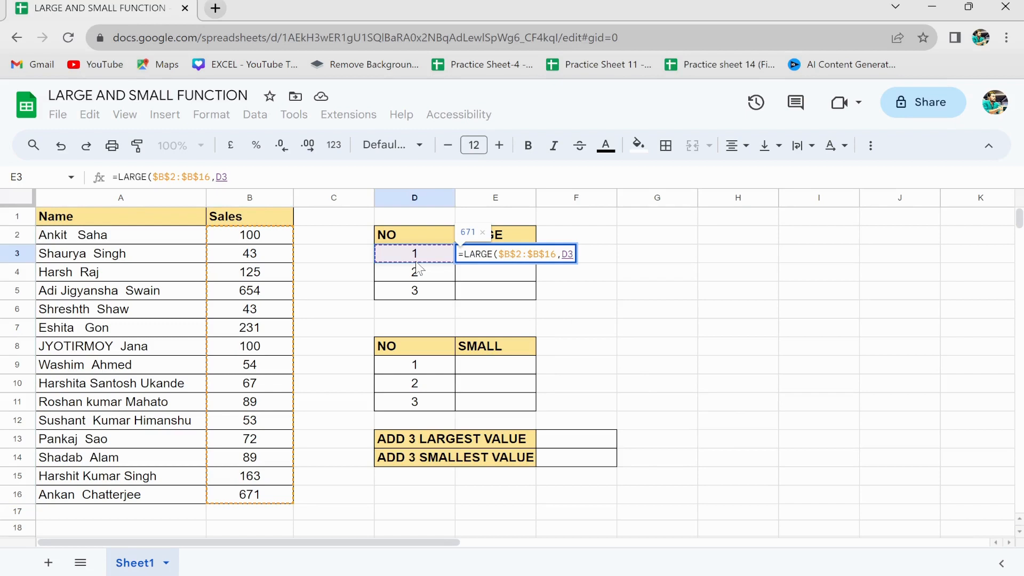
type(")")
key("Return")
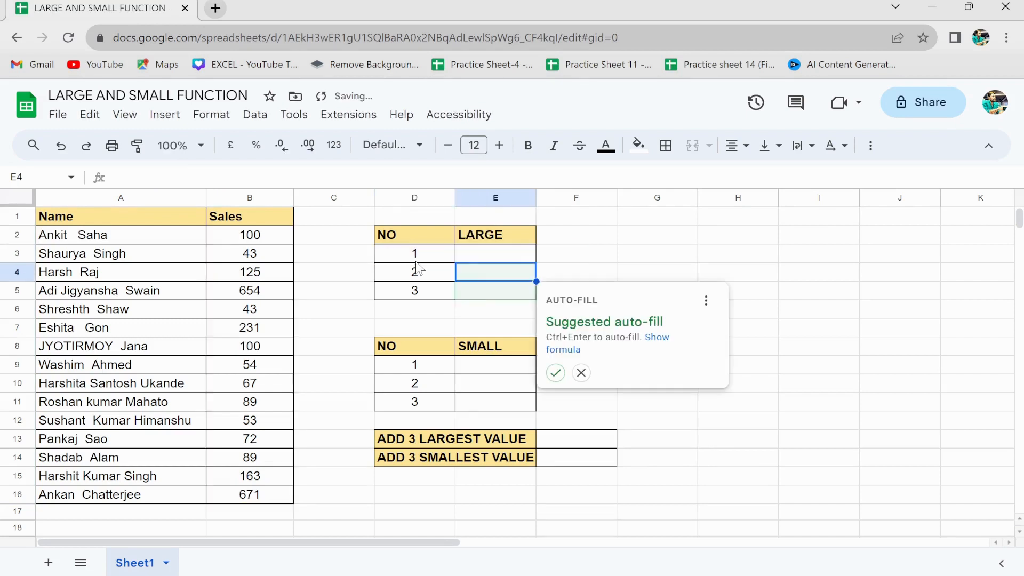
Dismiss the auto-fill suggestion and fill the LARGE formula from E3 down to E5
left_click(582, 373)
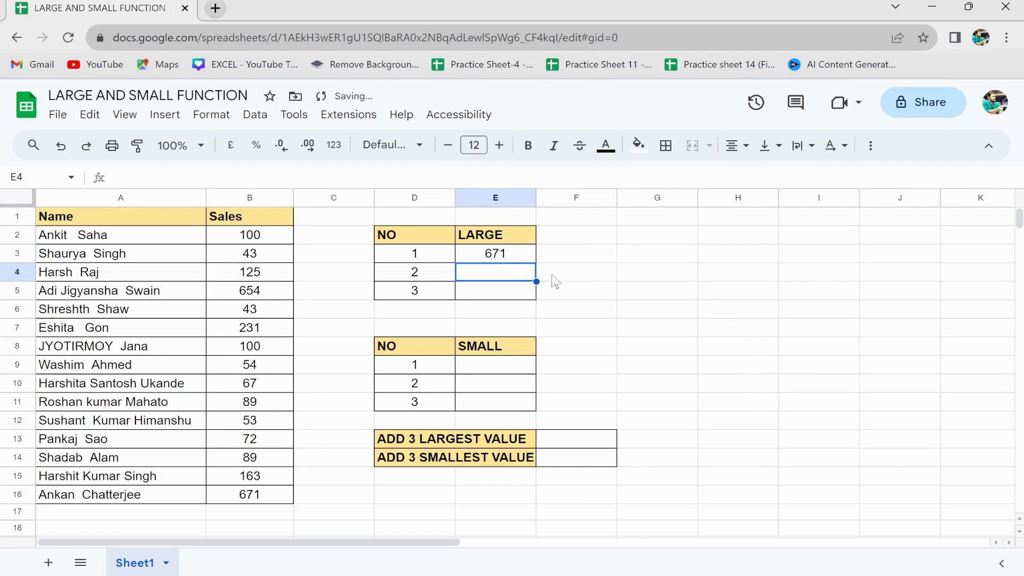
left_click(512, 255)
left_click_drag(537, 263, 535, 298)
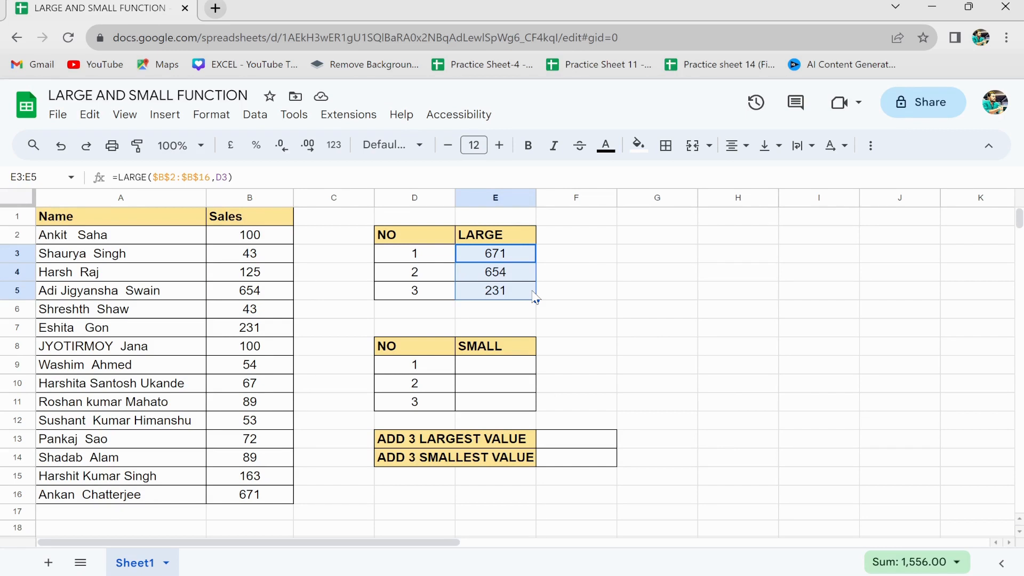
Compare each of the three LARGE results in E3:E5 with its matching row in the Name and Sales table
left_click(252, 496)
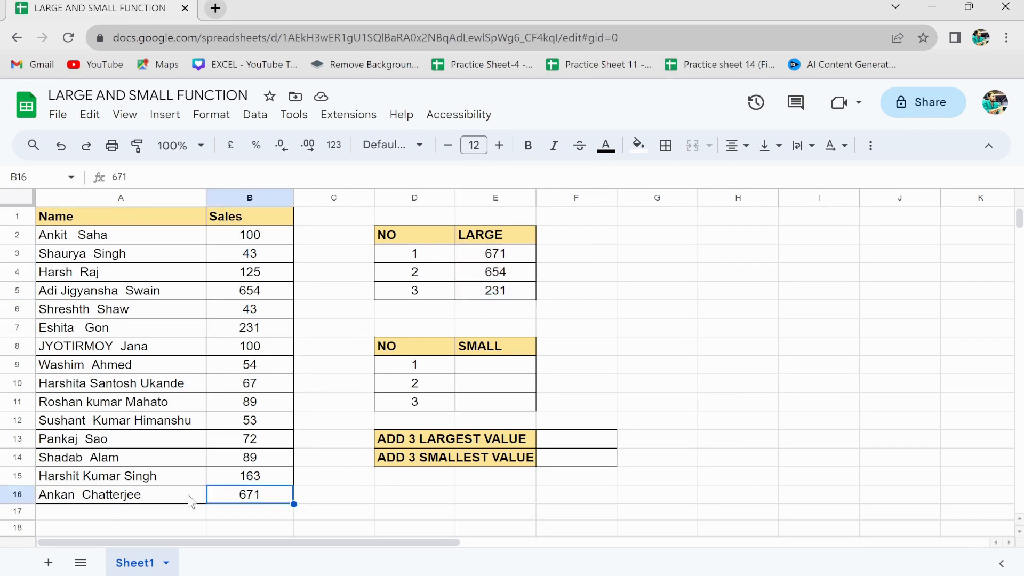
left_click(113, 503)
left_click(263, 497)
left_click(517, 278)
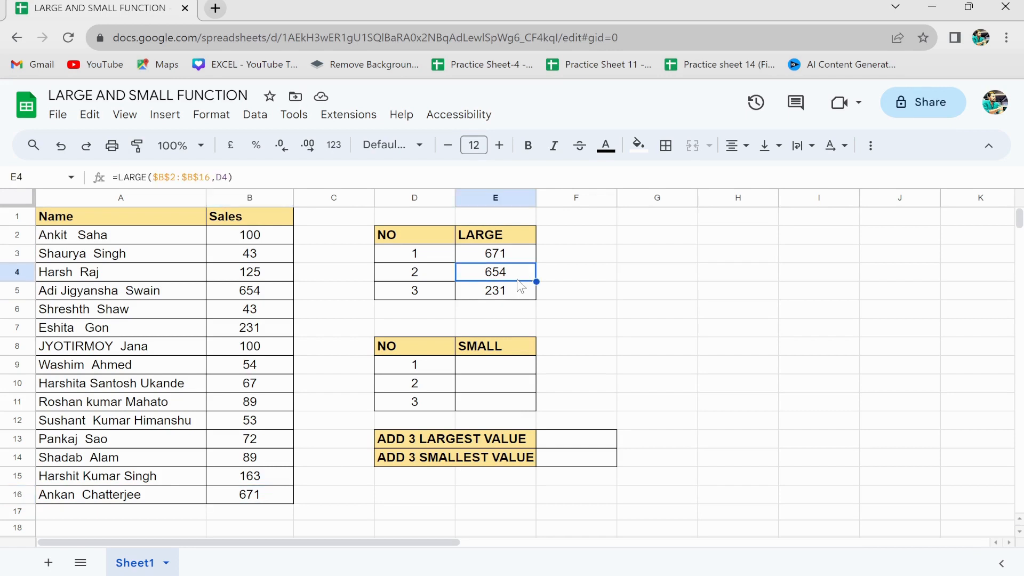
left_click(122, 293)
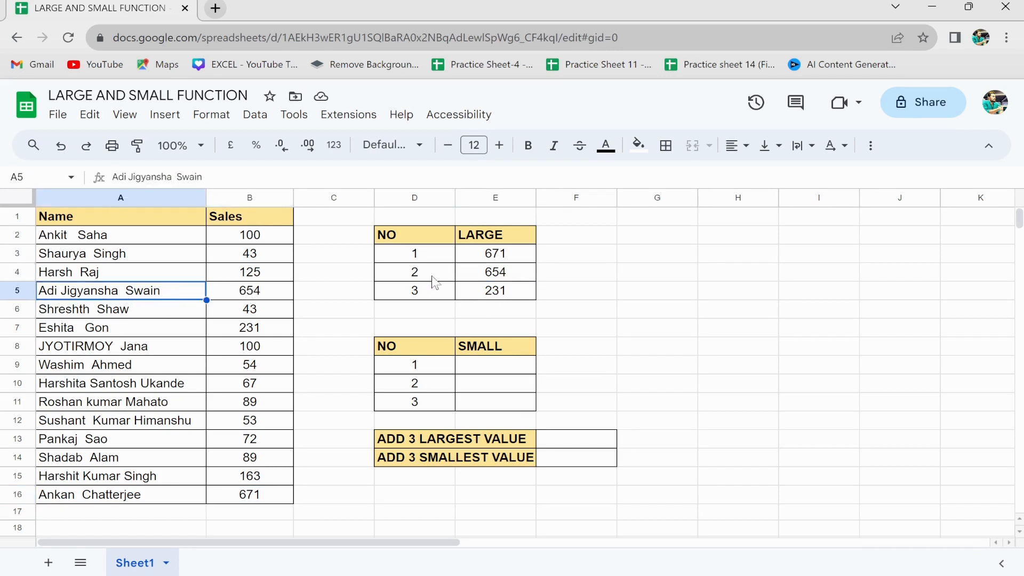
left_click(494, 292)
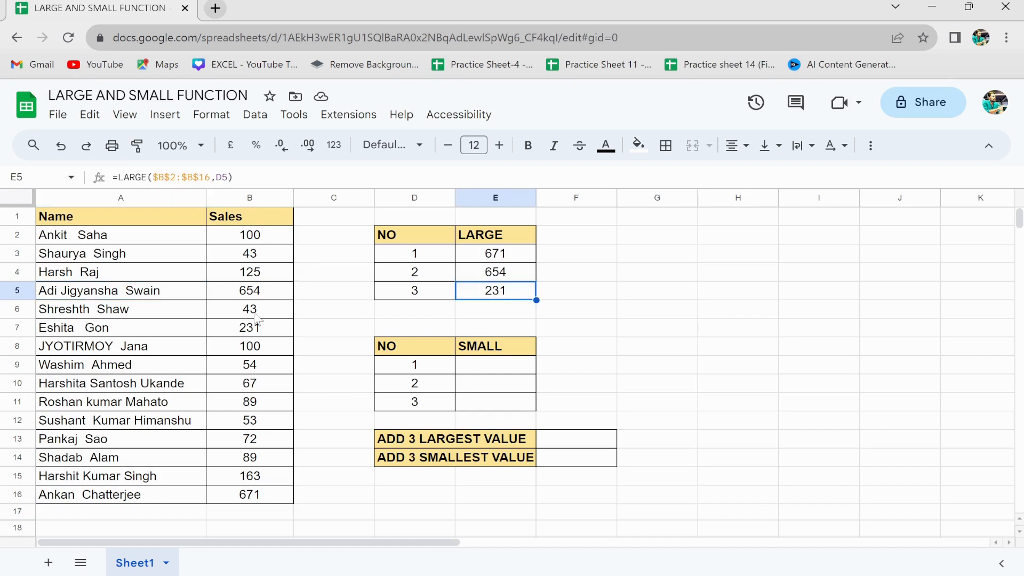
left_click(125, 332)
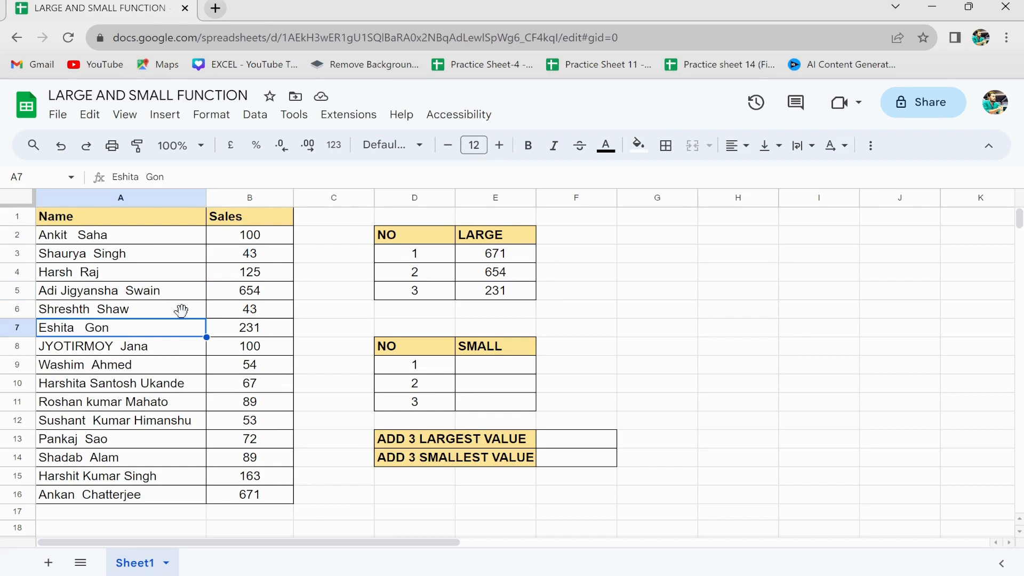
left_click_drag(491, 255, 498, 295)
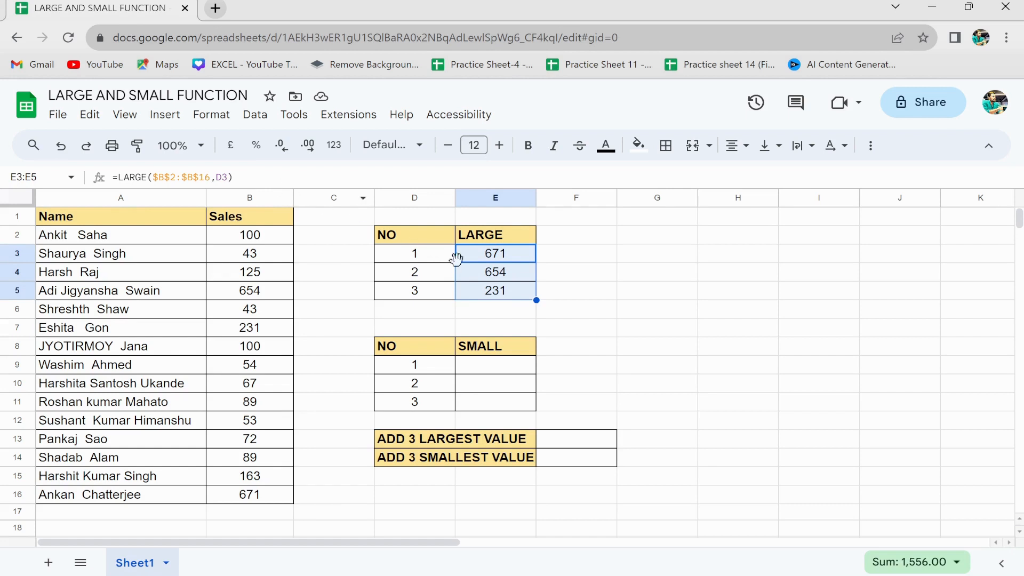
left_click(503, 261)
left_click(497, 361)
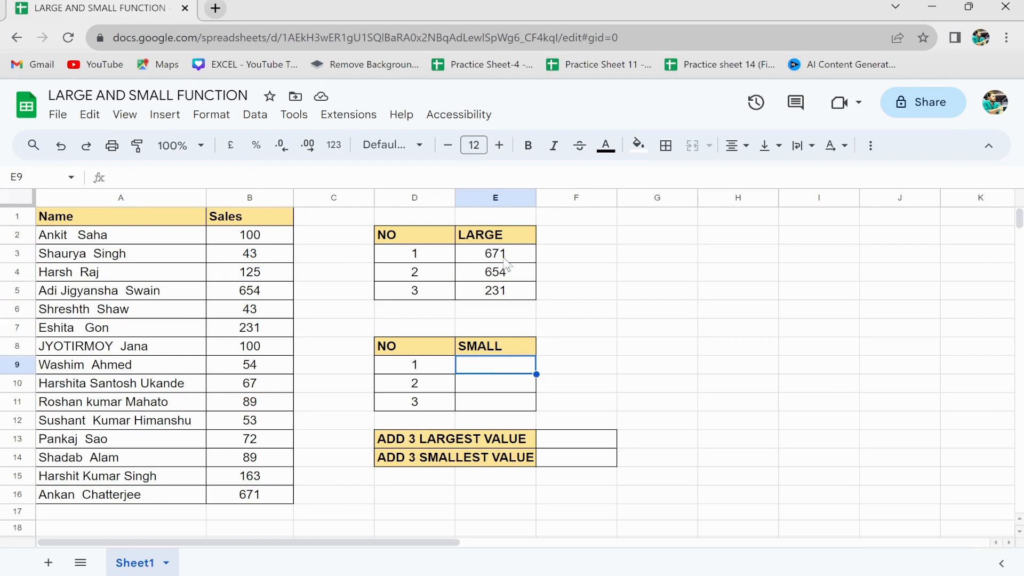
left_click_drag(506, 263, 507, 293)
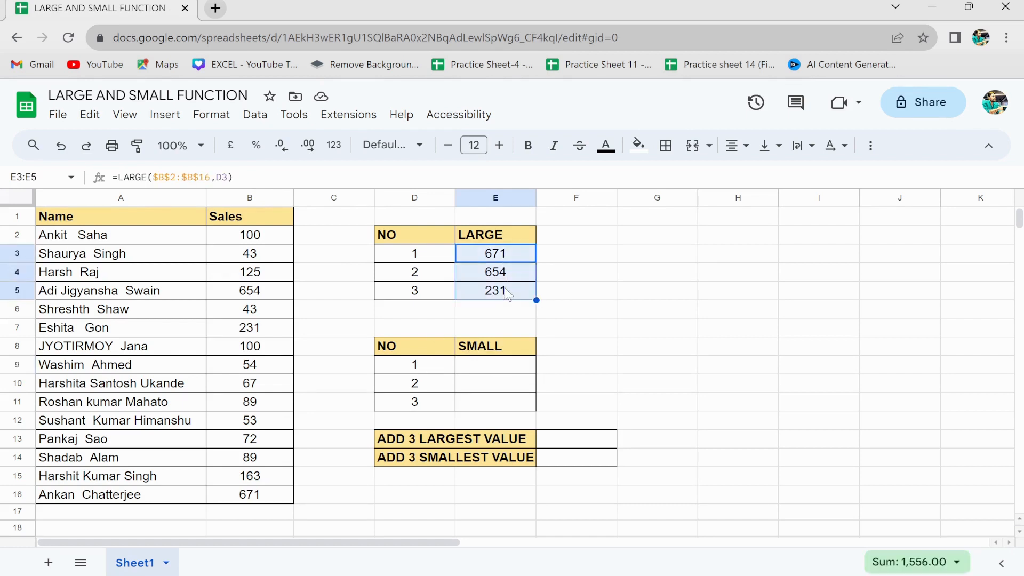
Enter =SMALL($B$2:$B$16,1) in E9, locking the sales range with absolute references
left_click(482, 349)
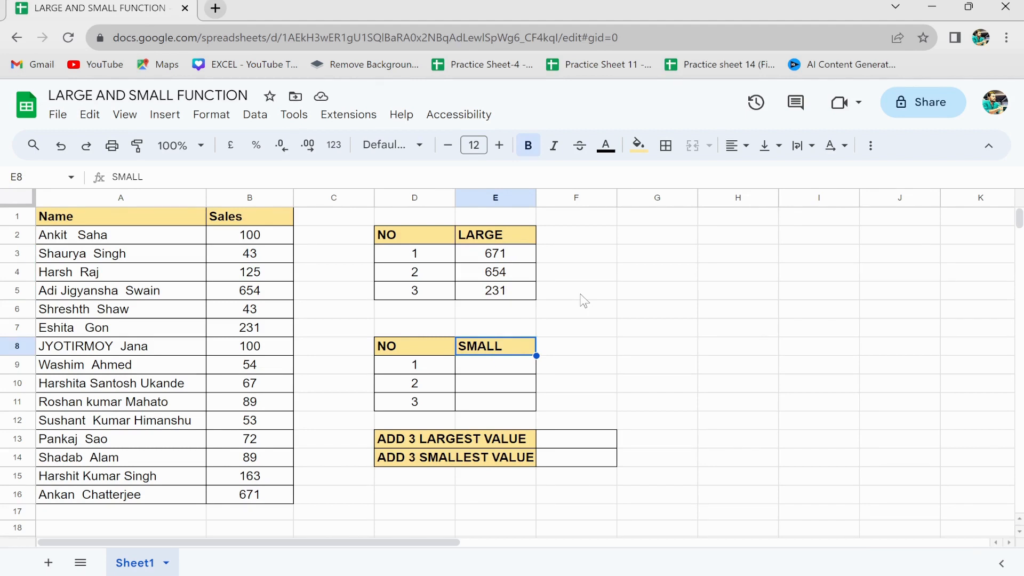
left_click(478, 367)
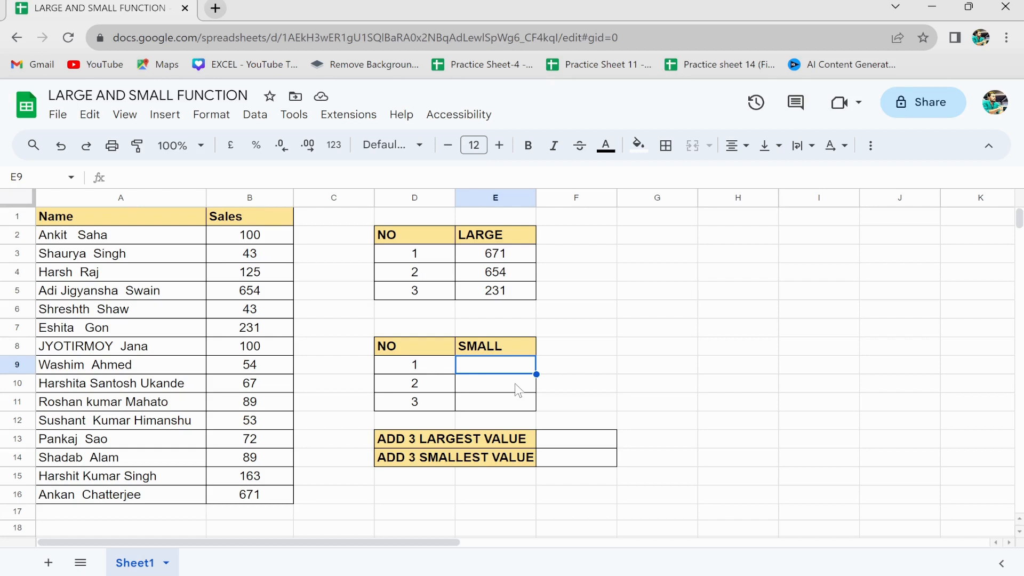
type("=S")
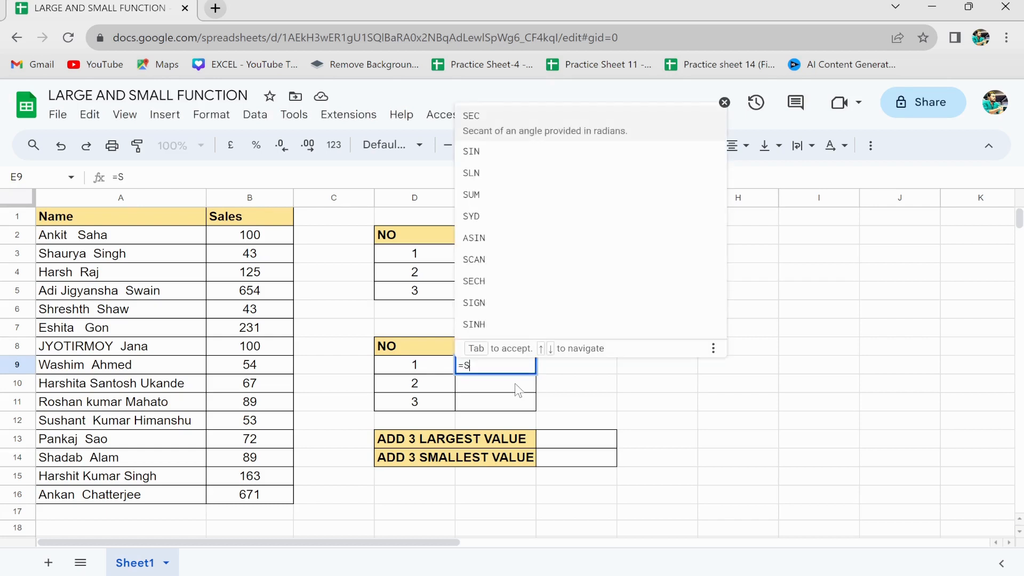
type("A")
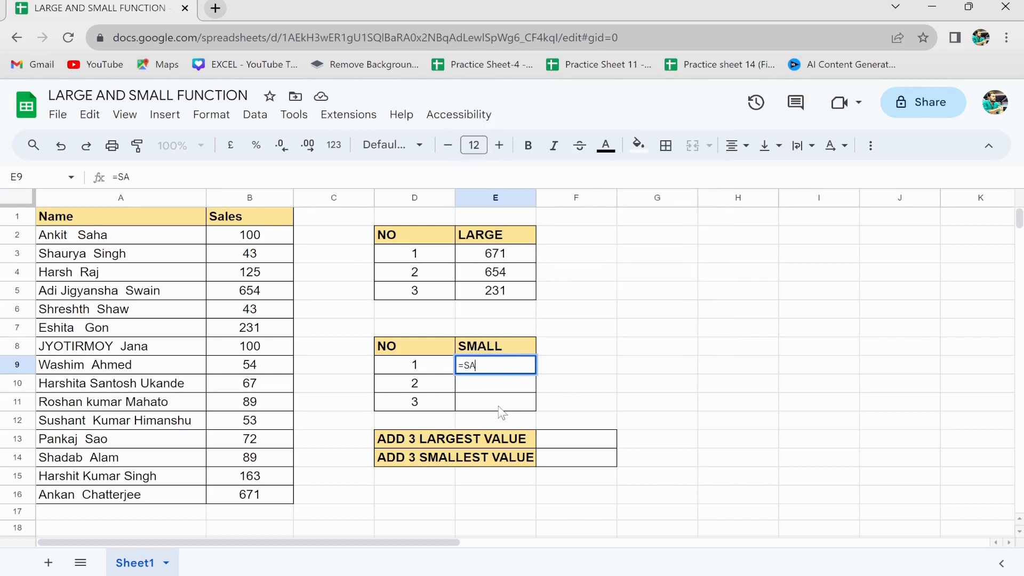
key("BackSpace")
type("MA")
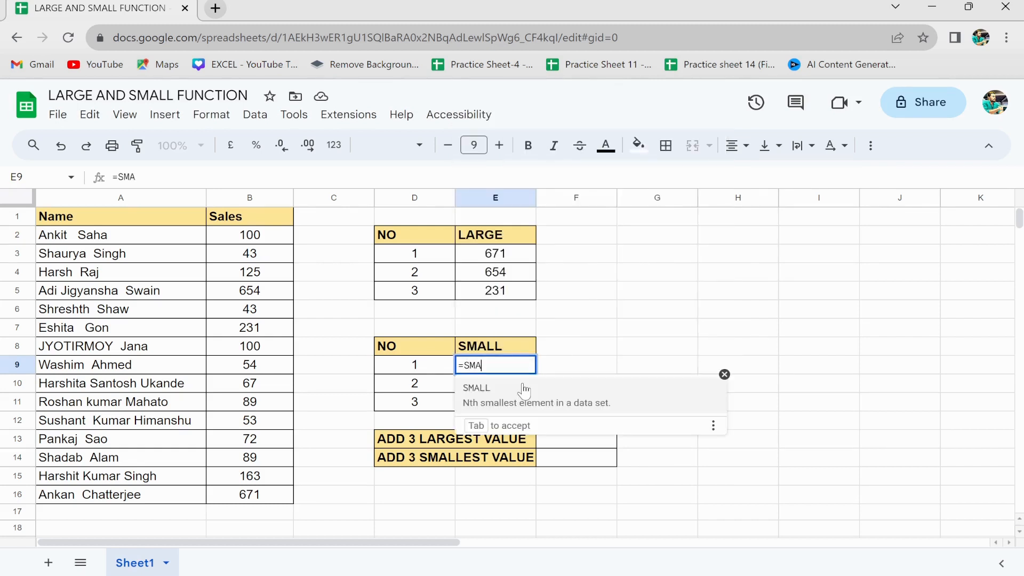
left_click(517, 387)
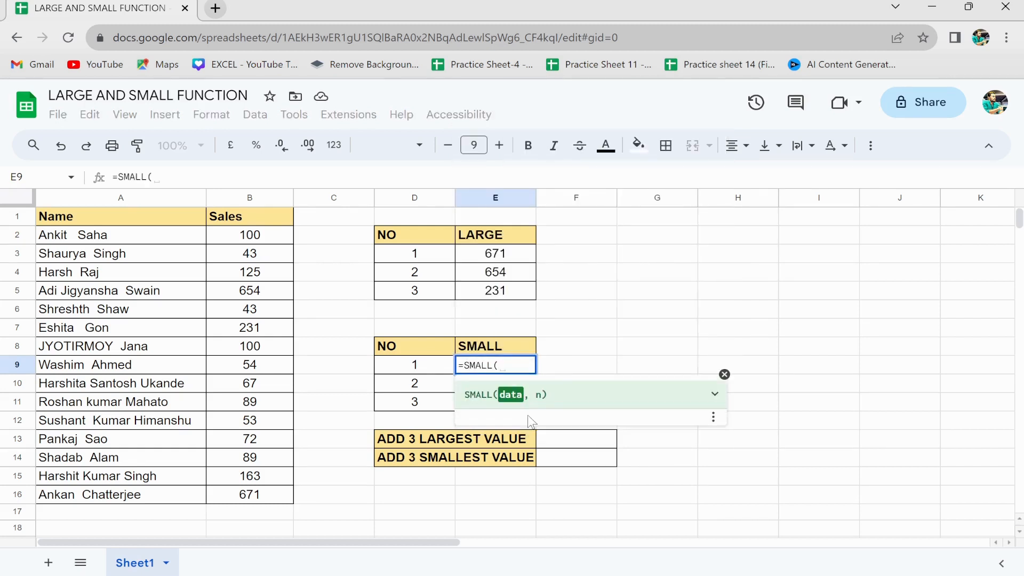
left_click_drag(273, 237, 270, 492)
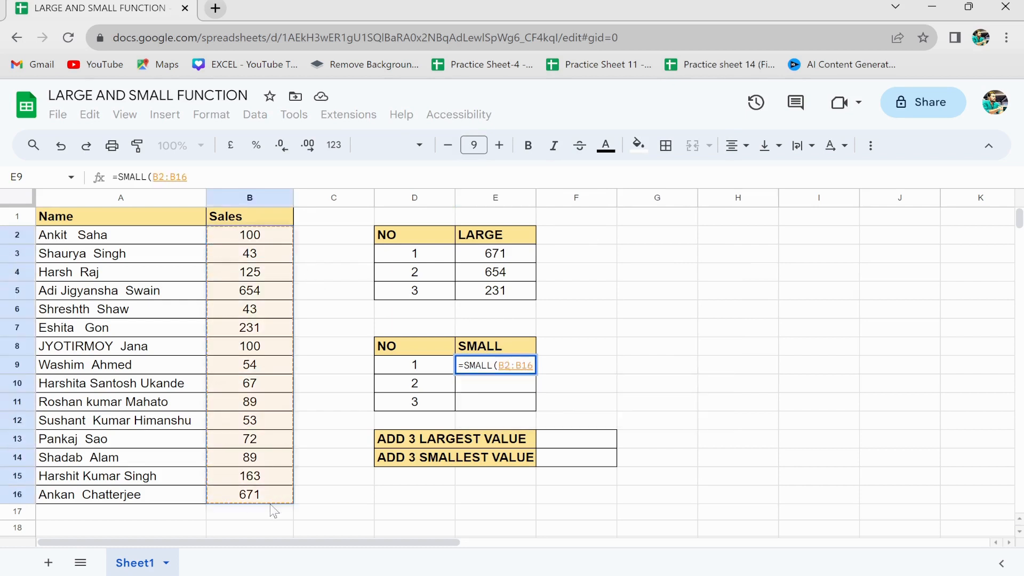
key("F4")
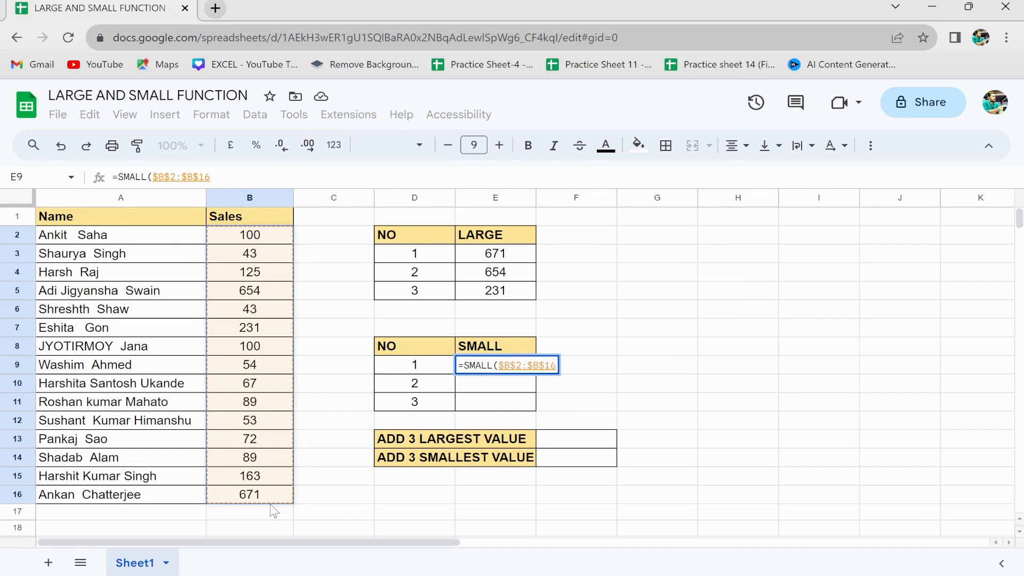
type(",")
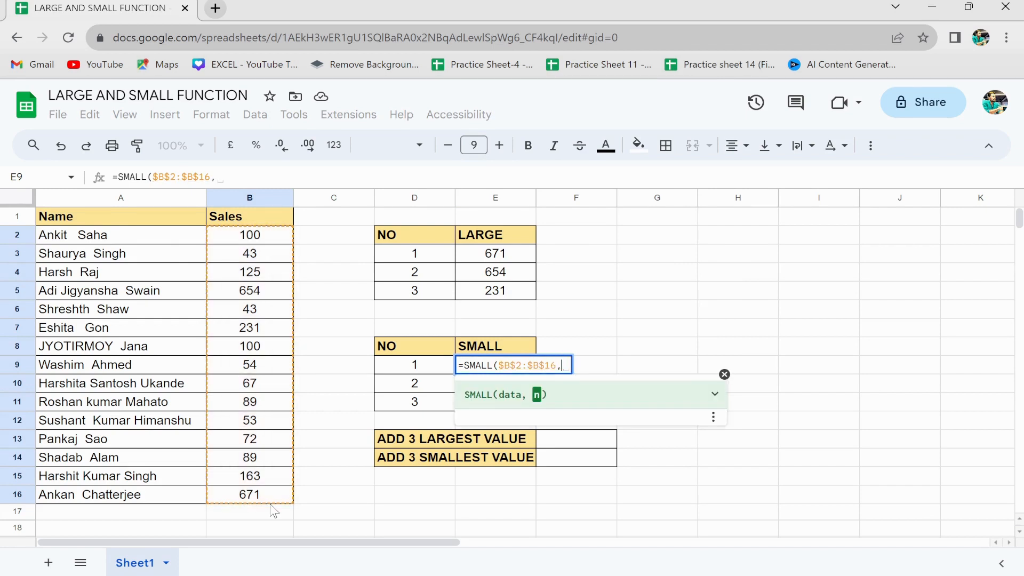
type("1")
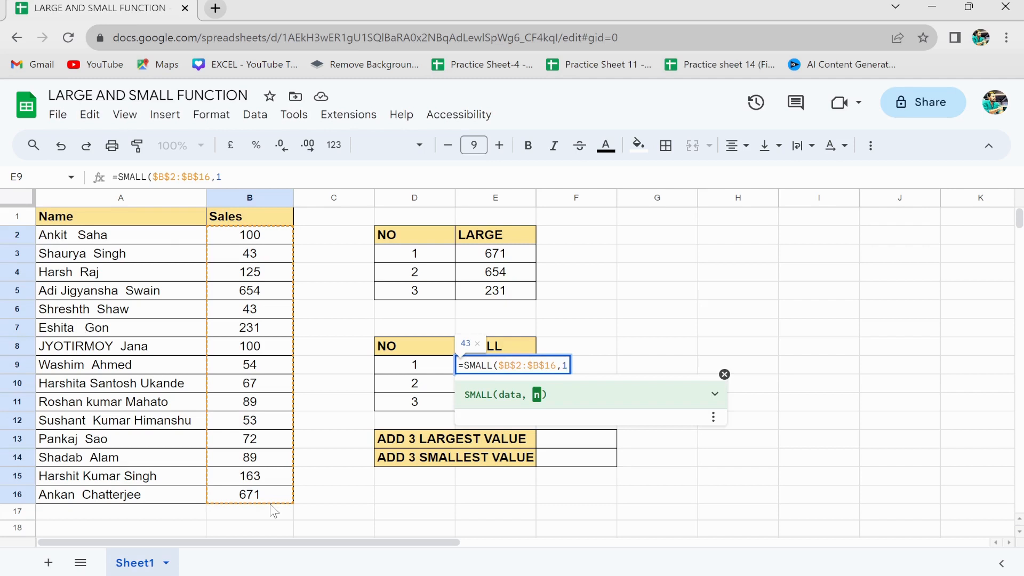
type(")")
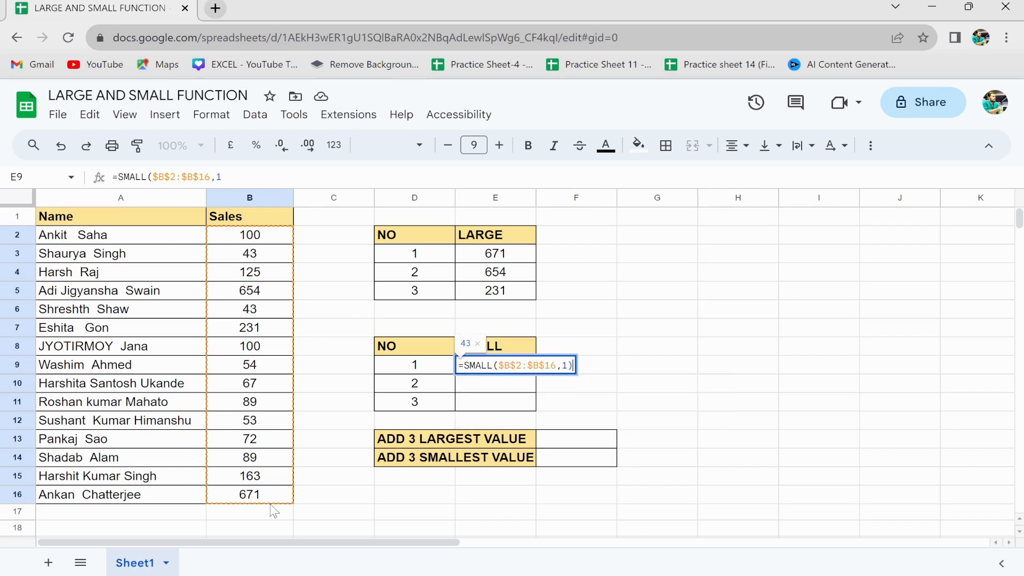
key("Return")
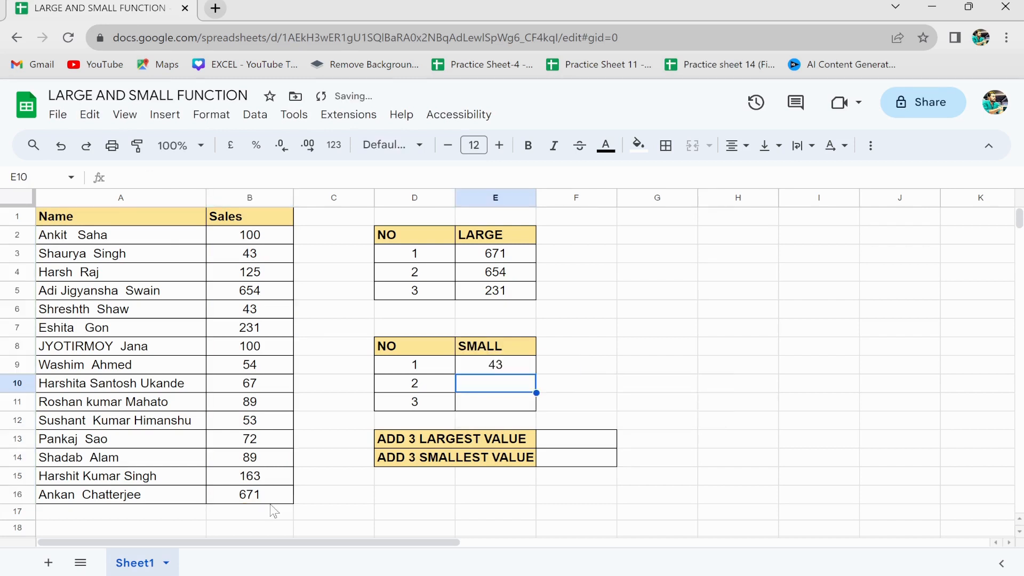
Fill the SMALL formula with its fixed rank from E9 down to E11 and check the formula in E10
left_click(515, 368)
left_click_drag(537, 375, 536, 409)
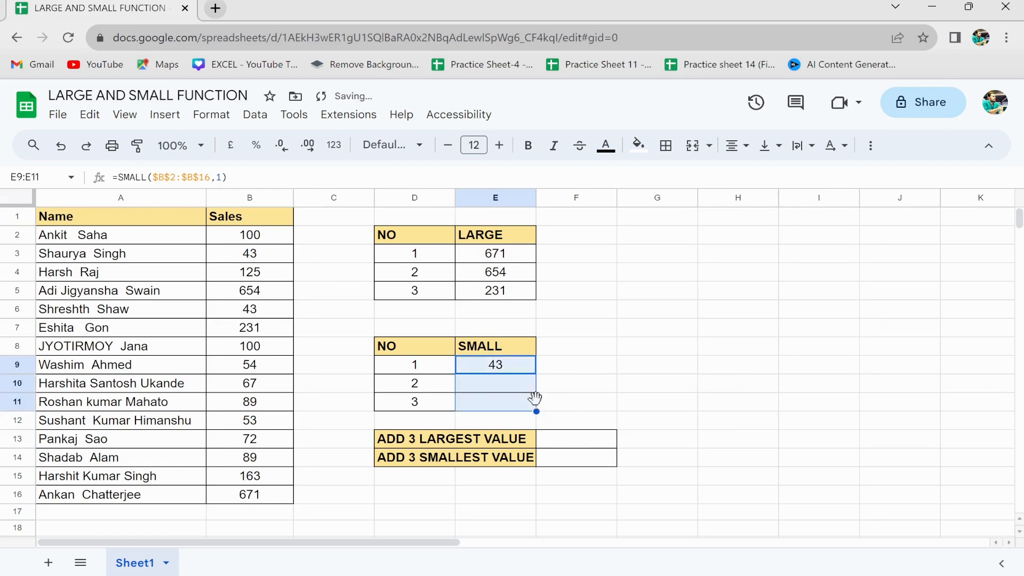
left_click(513, 389)
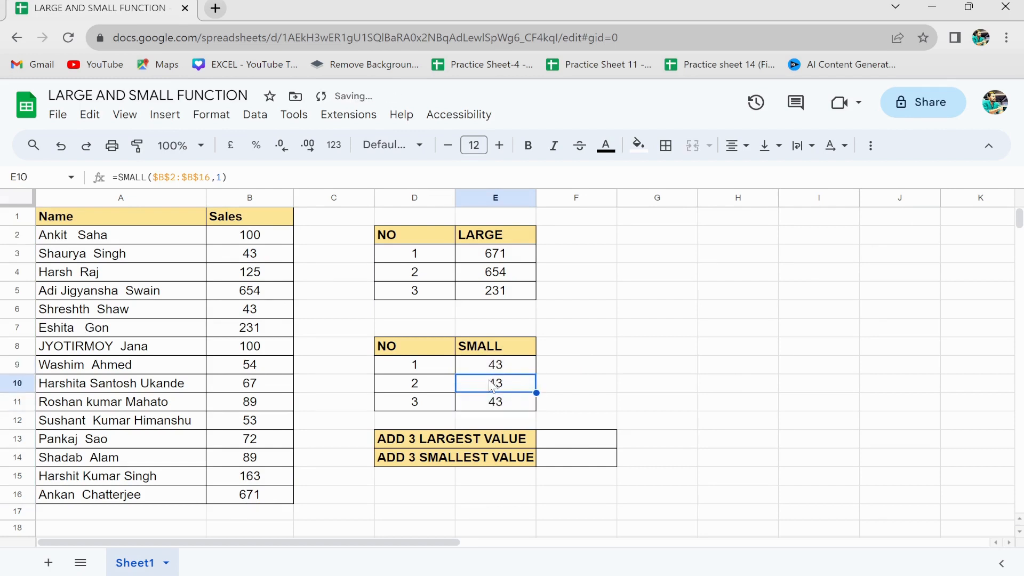
Replace the fixed rank in E9's SMALL formula with a reference to D9, giving =SMALL($B$2:$B$16,D9)
left_click(515, 364)
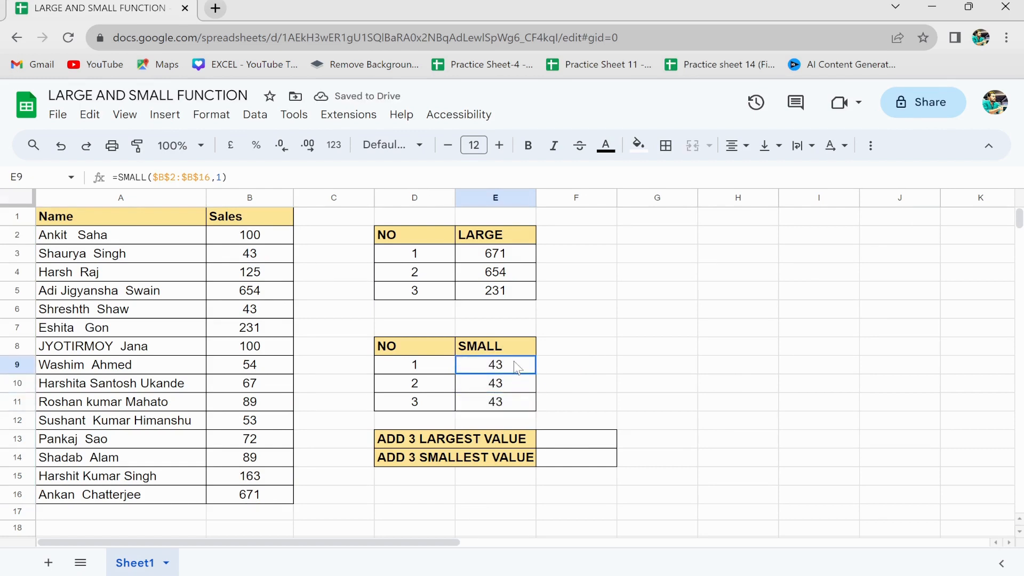
left_click(246, 178)
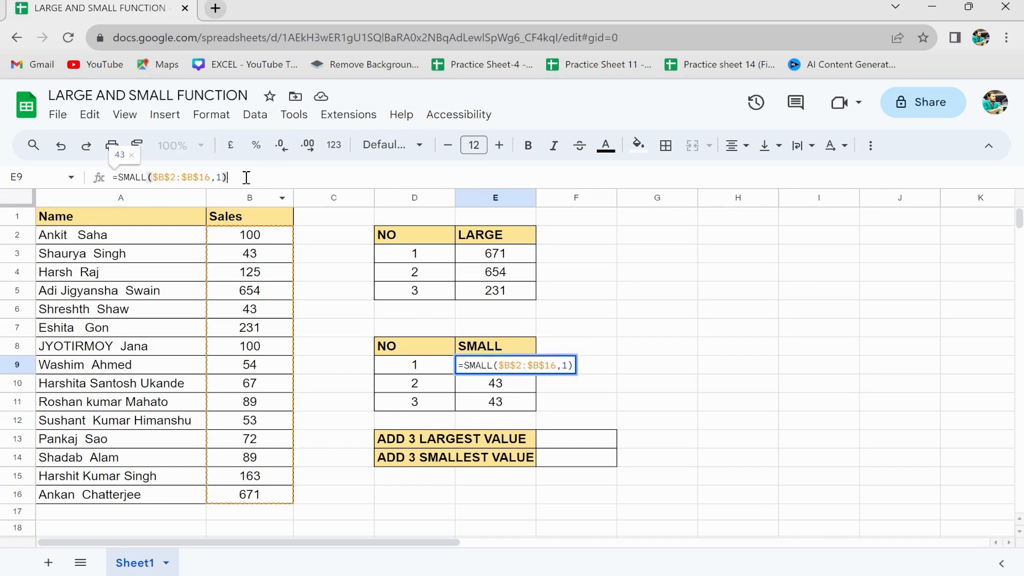
key("BackSpace")
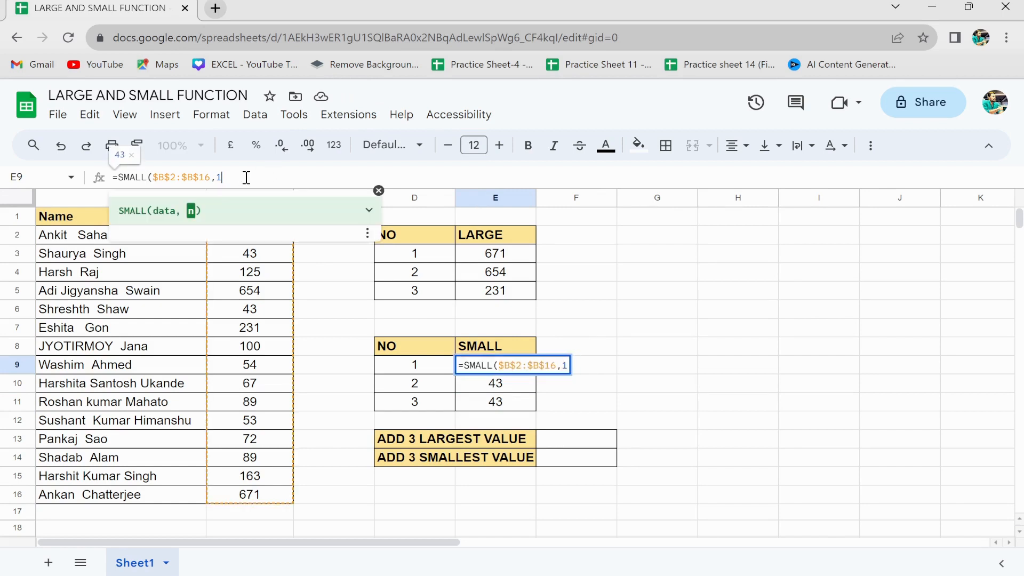
key("BackSpace")
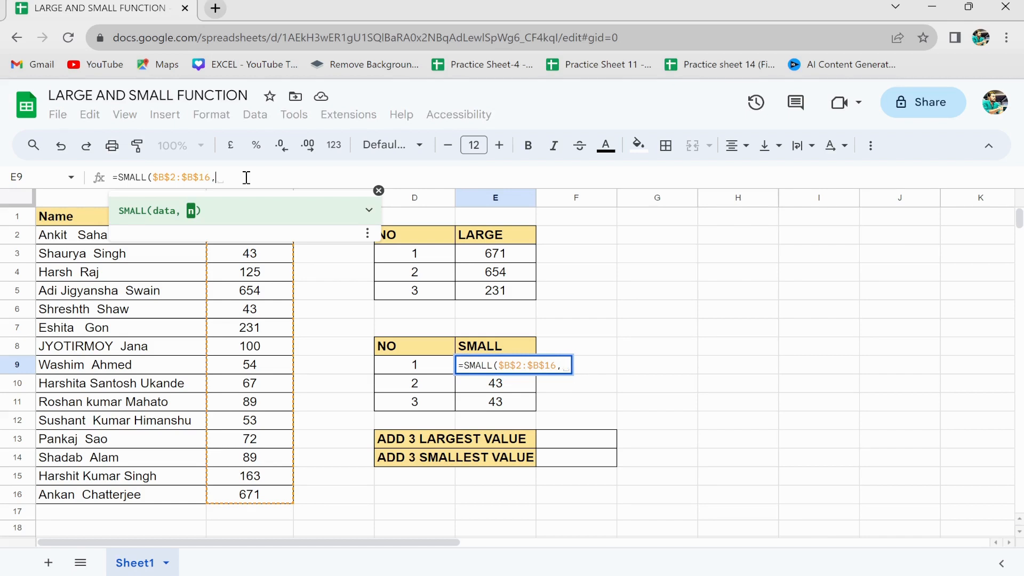
left_click(403, 367)
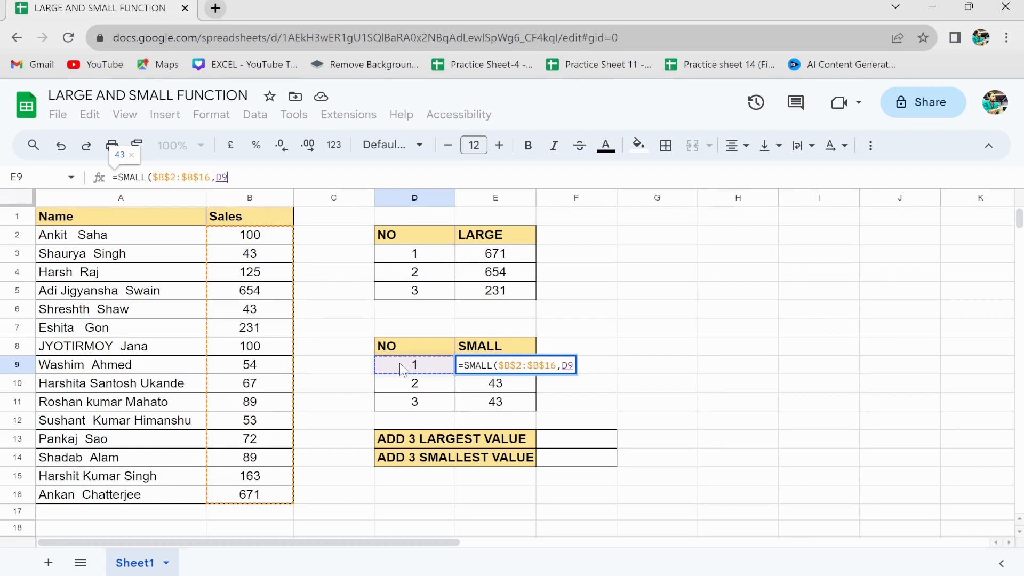
type(")")
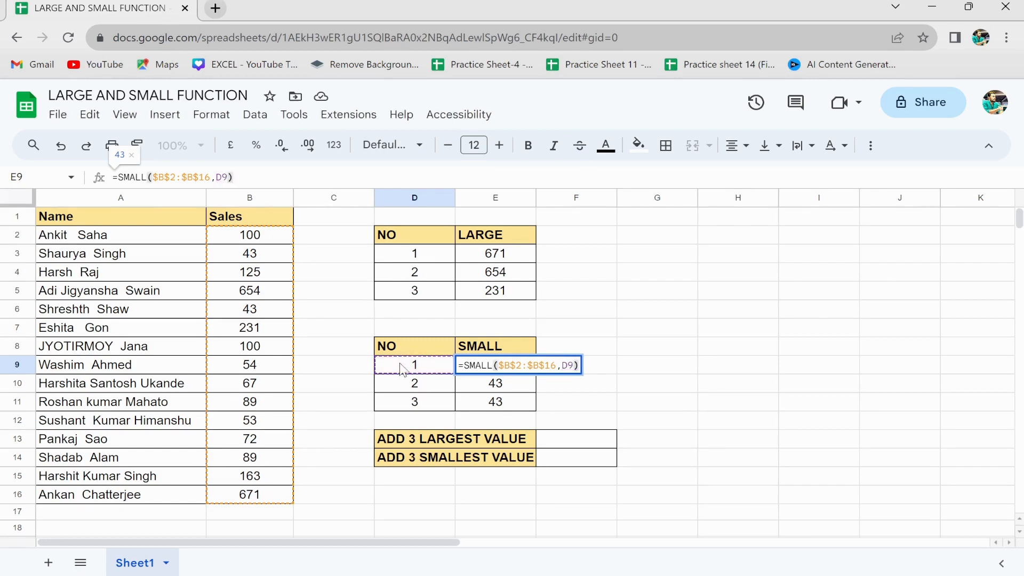
key("Return")
key("Return")
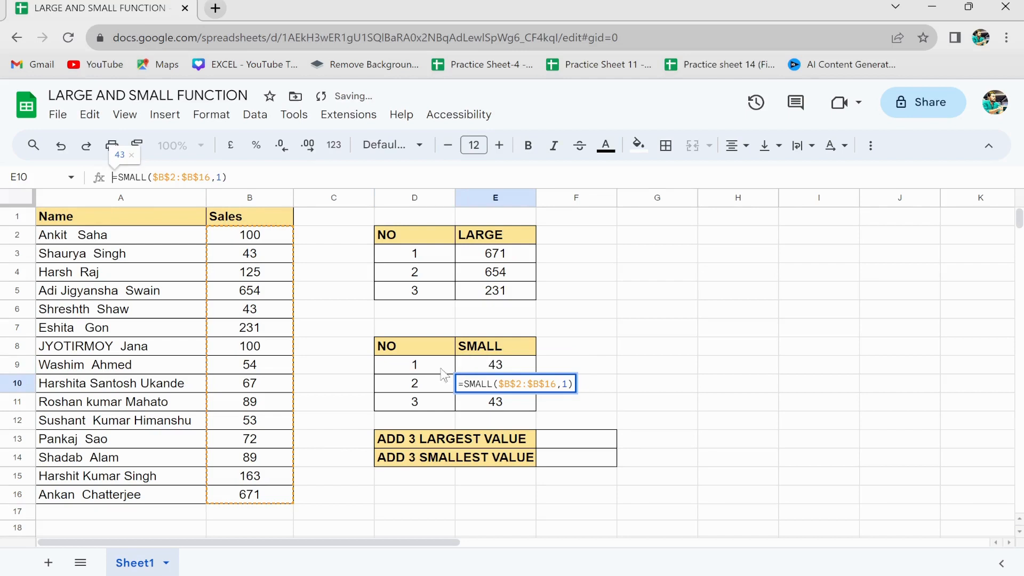
double_click(502, 367)
left_click(623, 380)
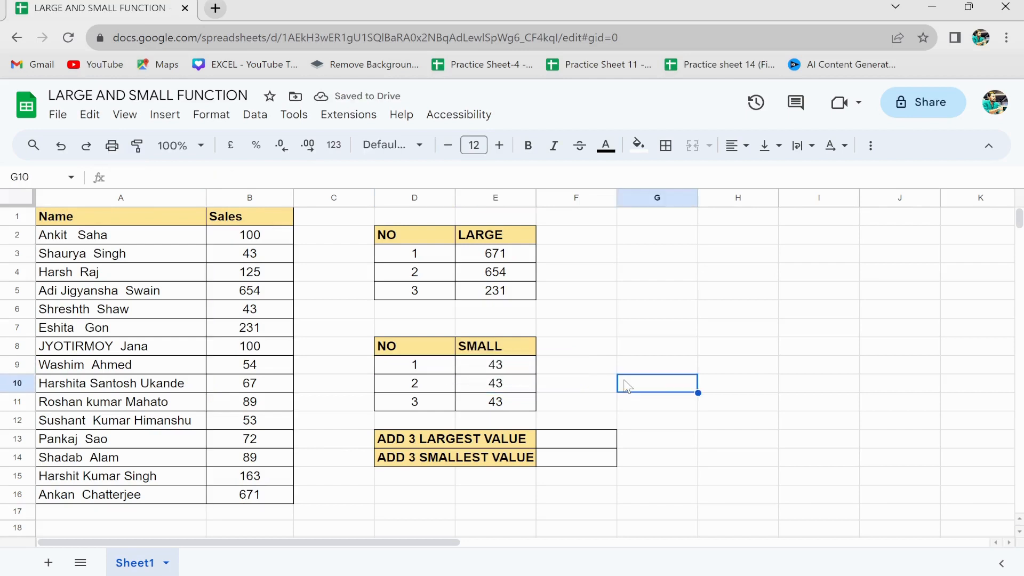
Fill the corrected SMALL formula from E9 down to E11 and check the results against the Sales column
key("Up")
key("Left")
key("Left")
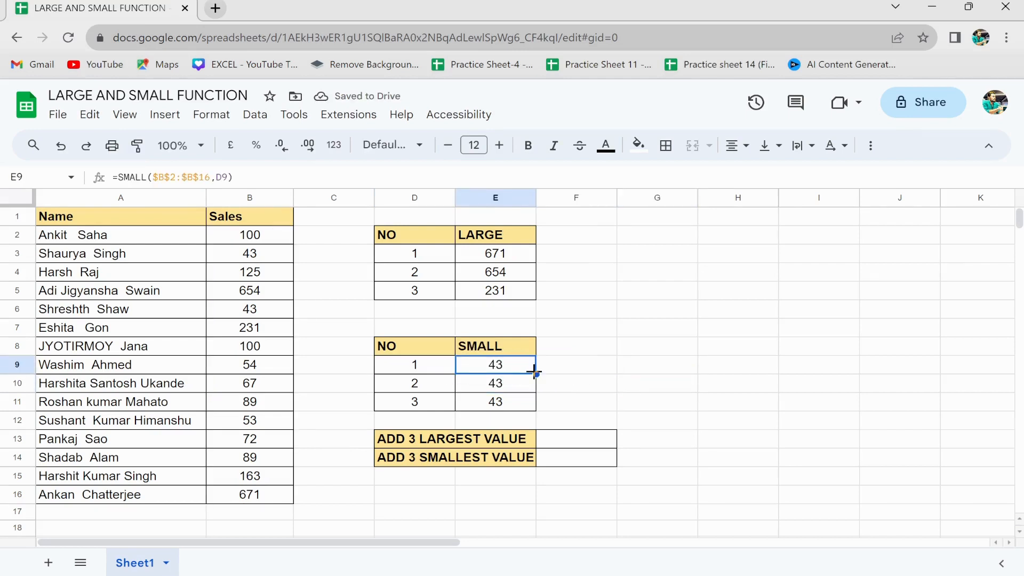
left_click_drag(536, 375, 533, 401)
left_click(502, 389)
left_click(266, 316)
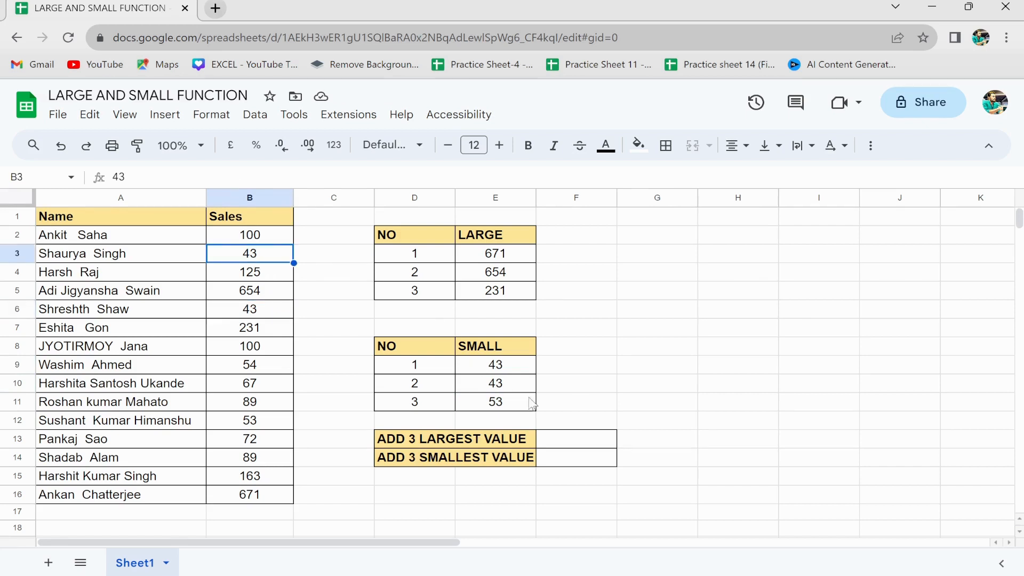
left_click(505, 406)
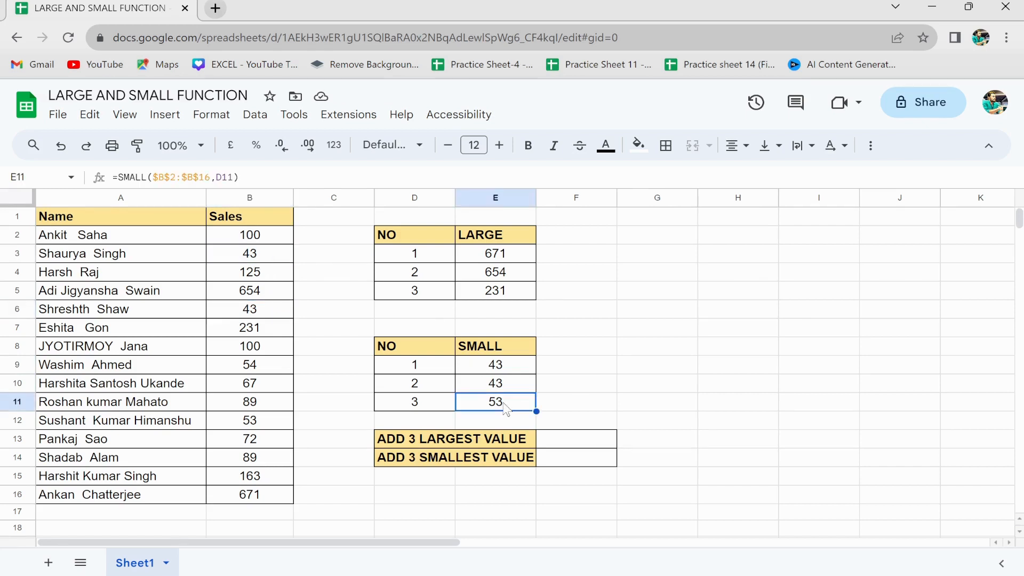
Set the sales value in B3 to 32
left_click(254, 255)
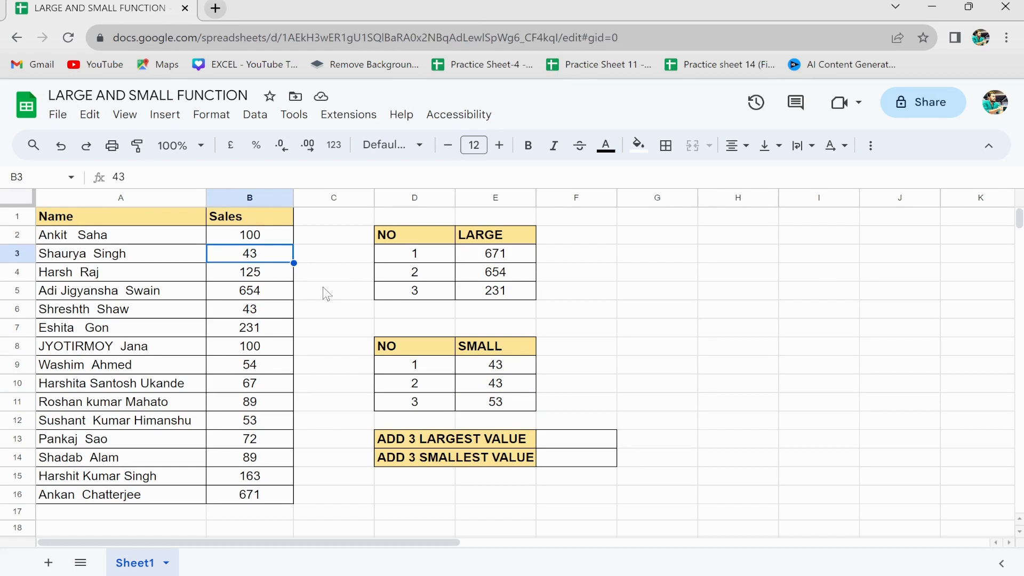
type("32")
key("Return")
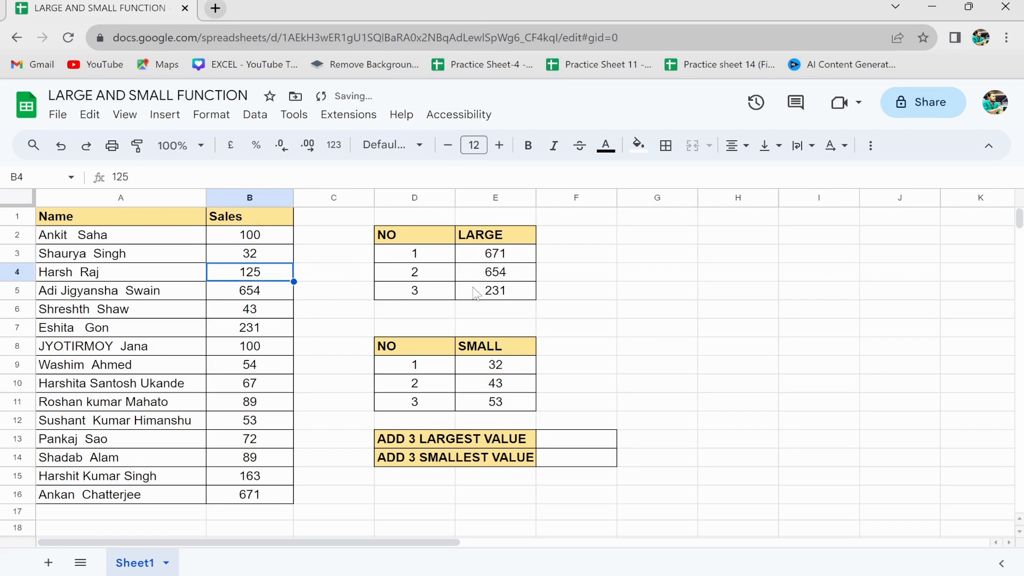
Compare the SMALL results in E9:E11 with their matching rows in the Name and Sales table
left_click(474, 373)
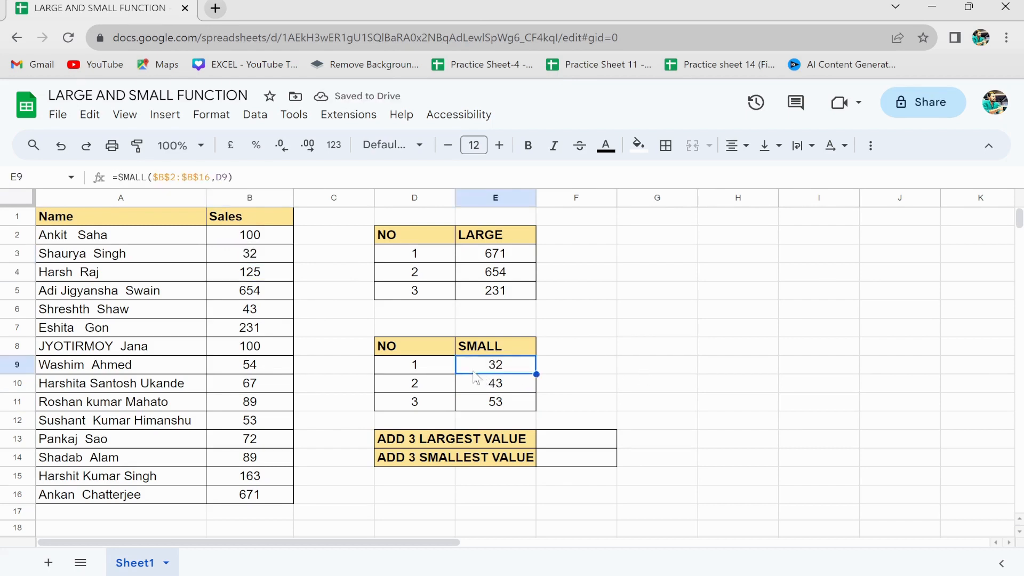
left_click(97, 256)
left_click(516, 387)
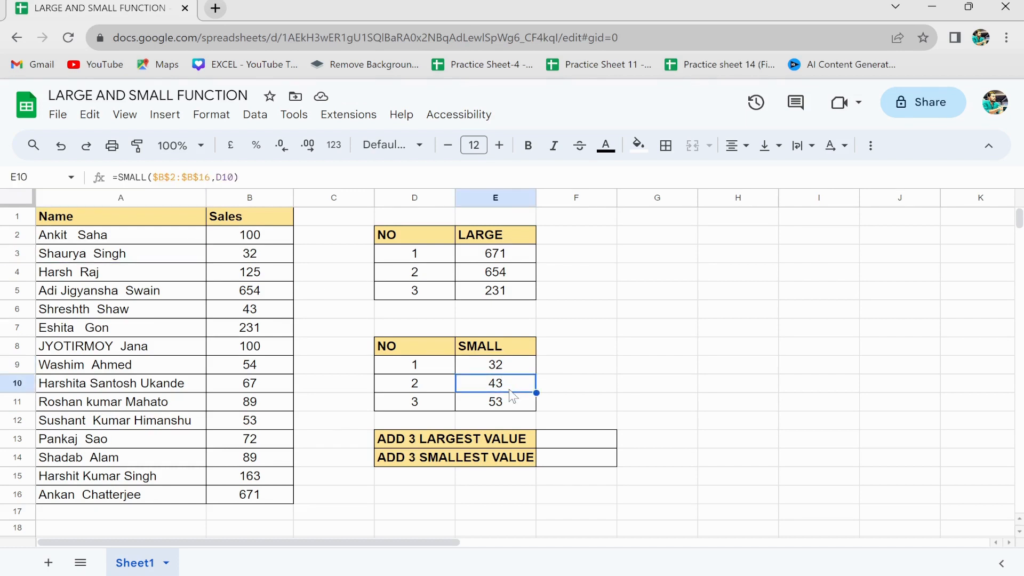
left_click(86, 316)
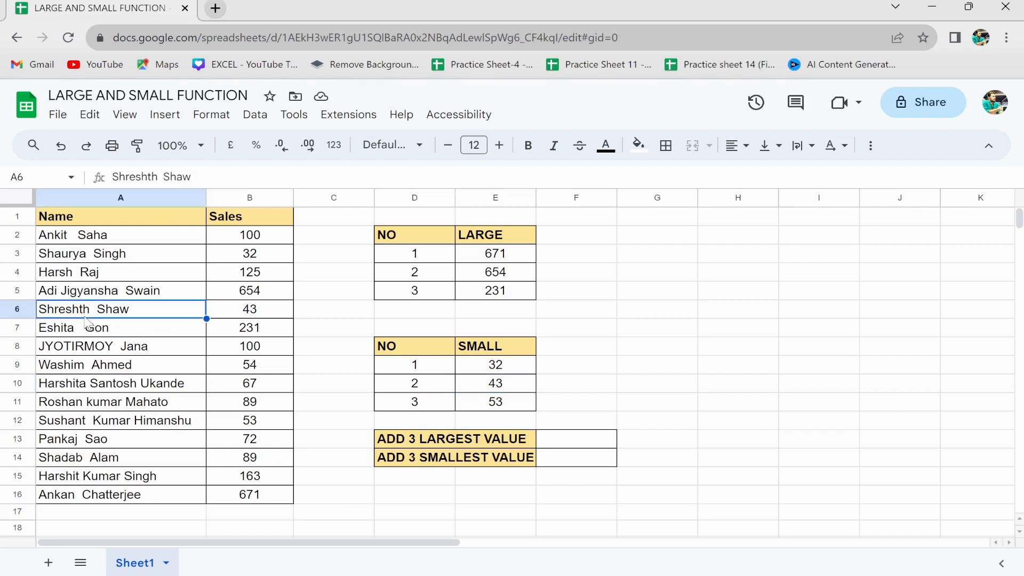
left_click(497, 404)
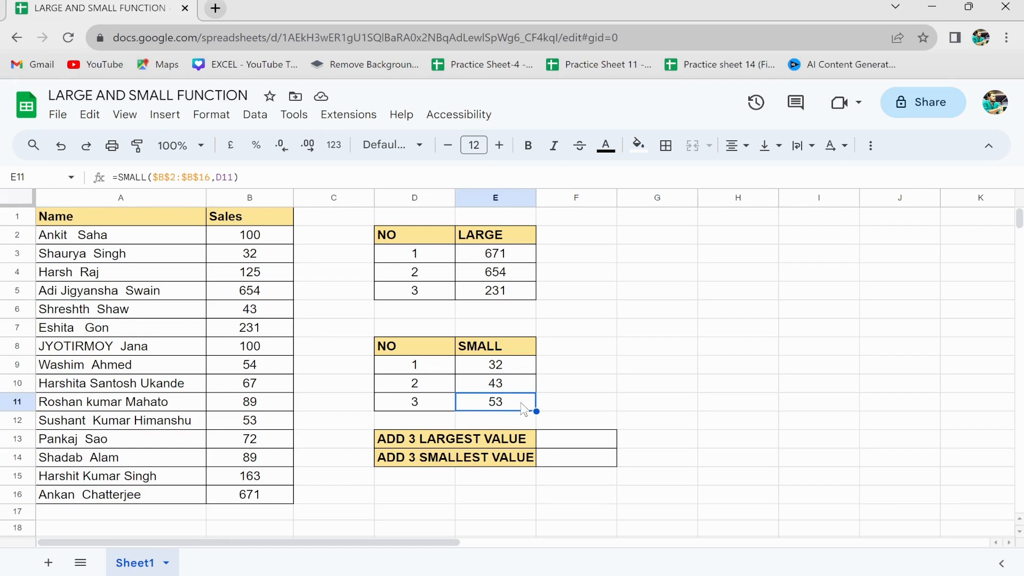
Review the ADD 3 LARGEST VALUE and ADD 3 SMALLEST VALUE rows and select the LARGE results in E3:E5
left_click(403, 441)
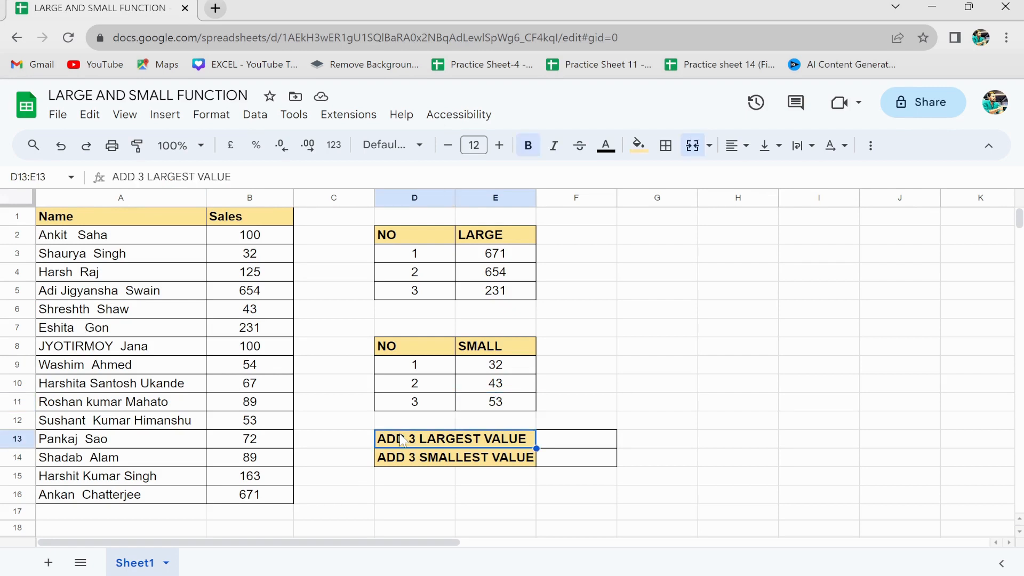
key("Down")
left_click(402, 440)
left_click(571, 429)
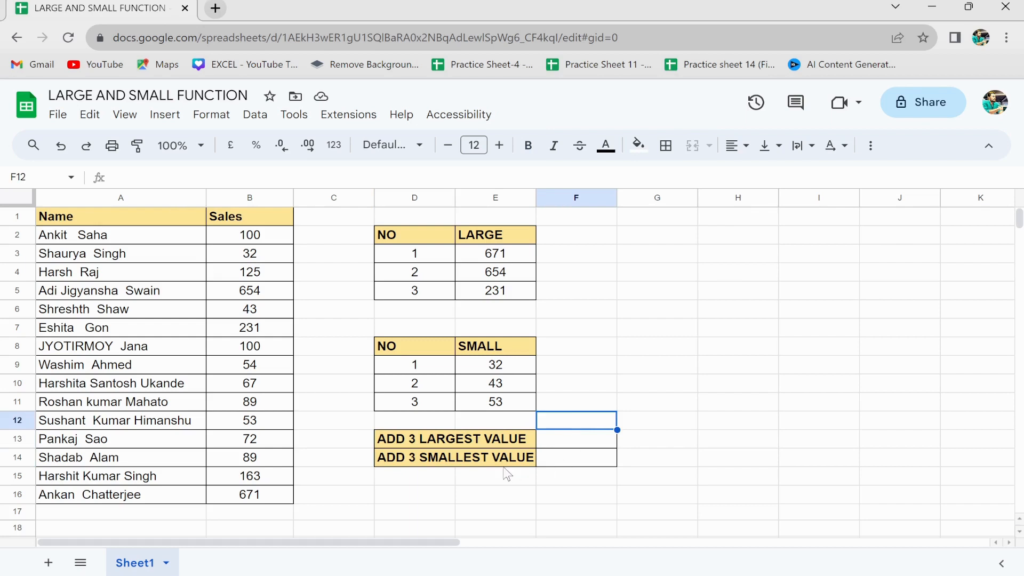
left_click(566, 465)
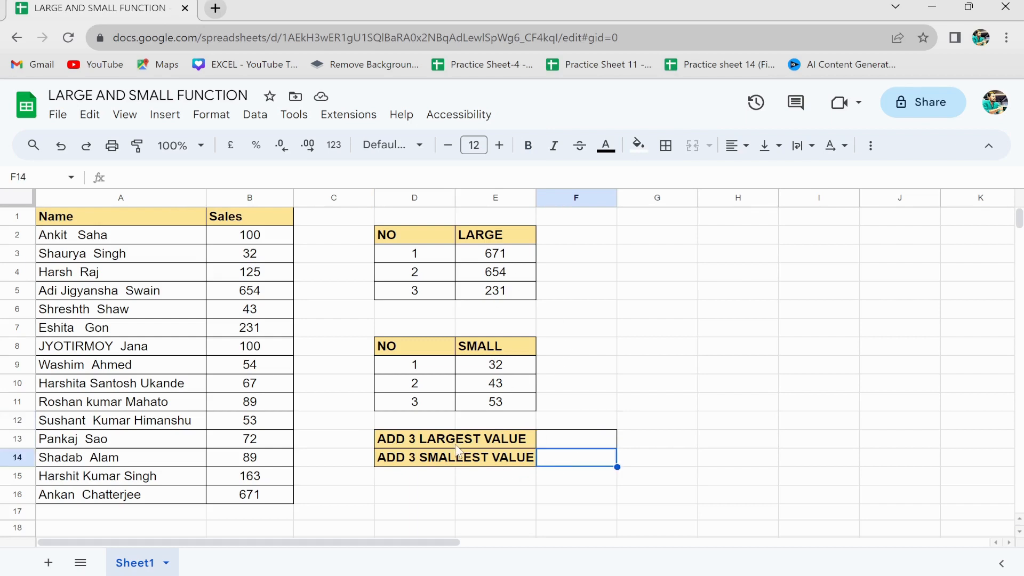
left_click(497, 259)
left_click_drag(496, 262, 501, 302)
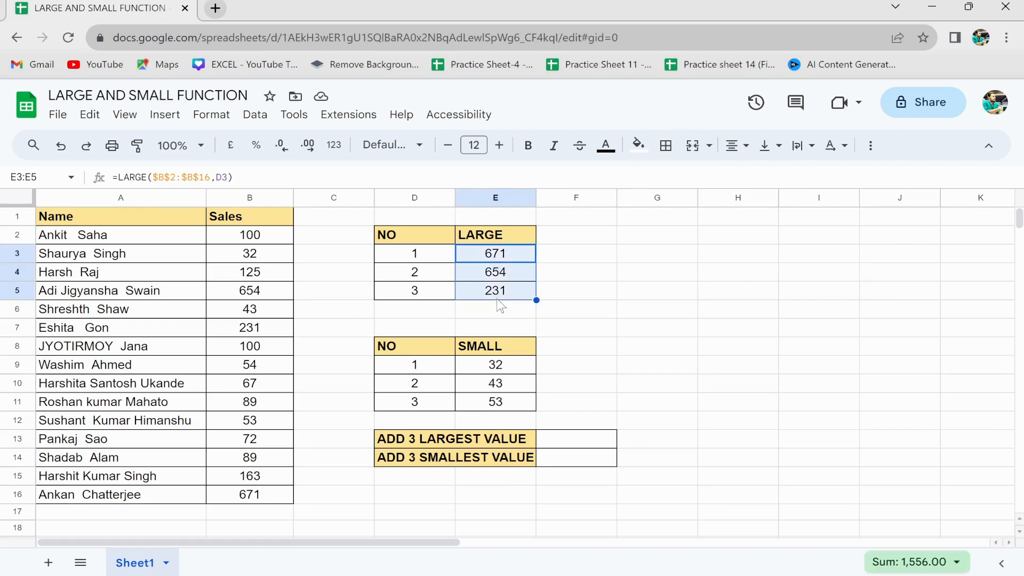
Review the SMALL results in E9:E11 and the total cells F13 and F14 that go with the two groups
left_click(571, 435)
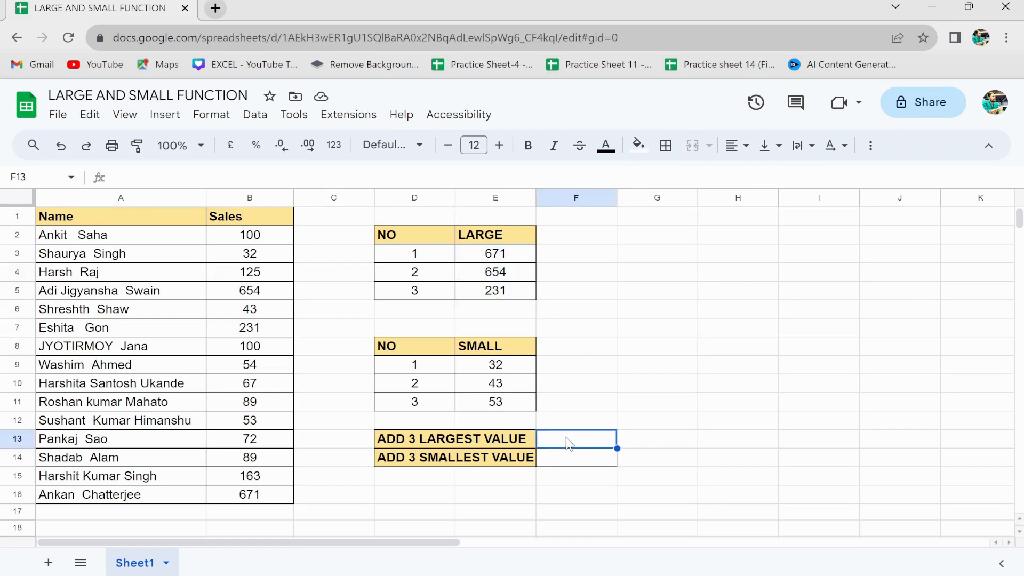
left_click_drag(479, 373, 525, 402)
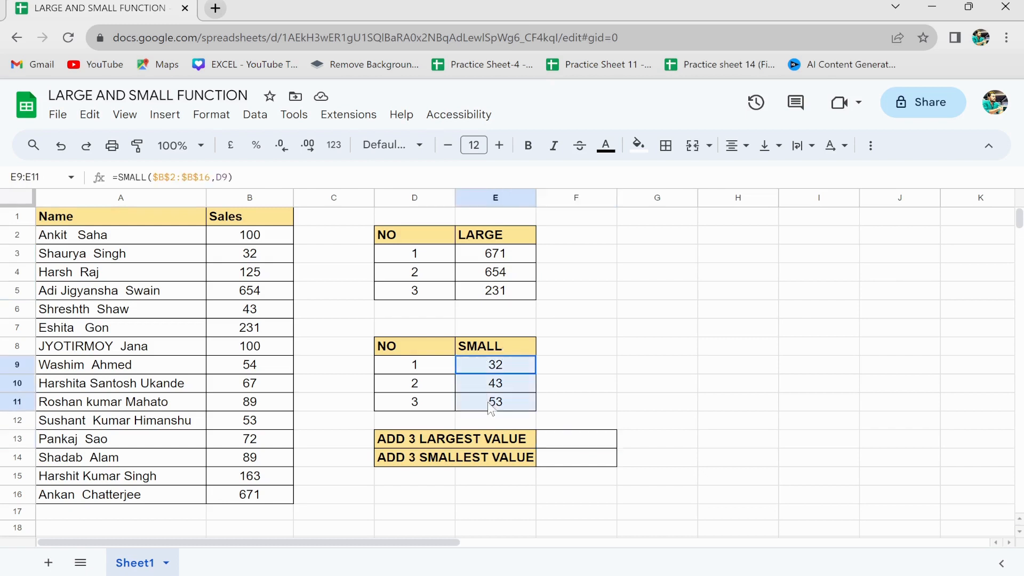
left_click(572, 464)
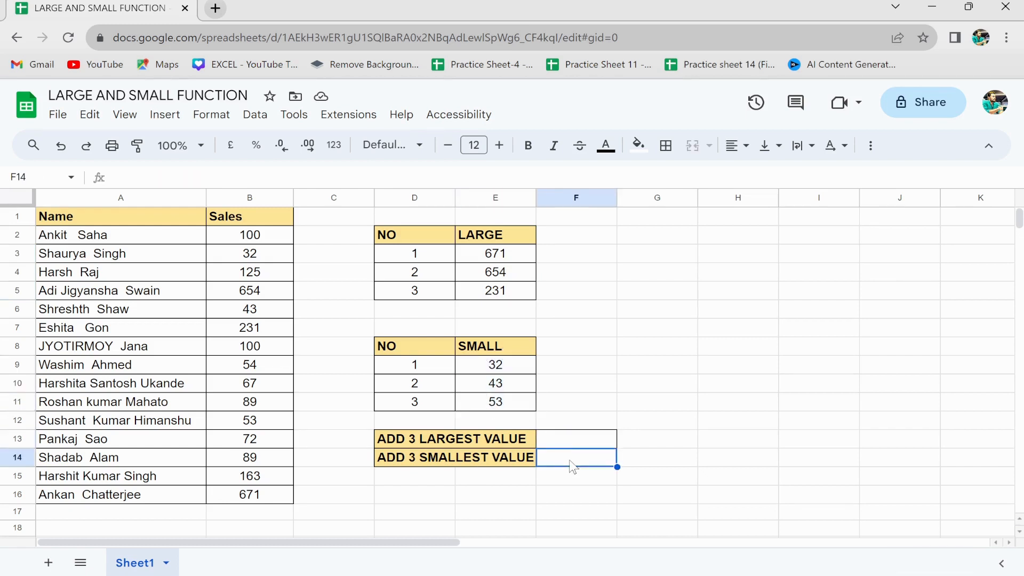
Write the formula =LARGE(B2:B16,{1,2,3}) in F13 beside ADD 3 LARGEST VALUE
left_click(565, 441)
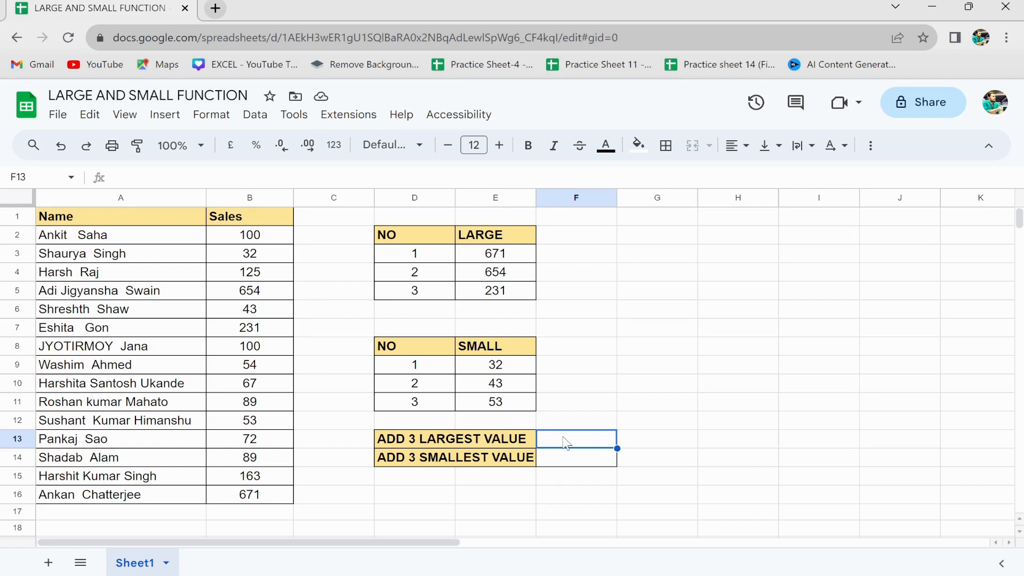
type("=LAR")
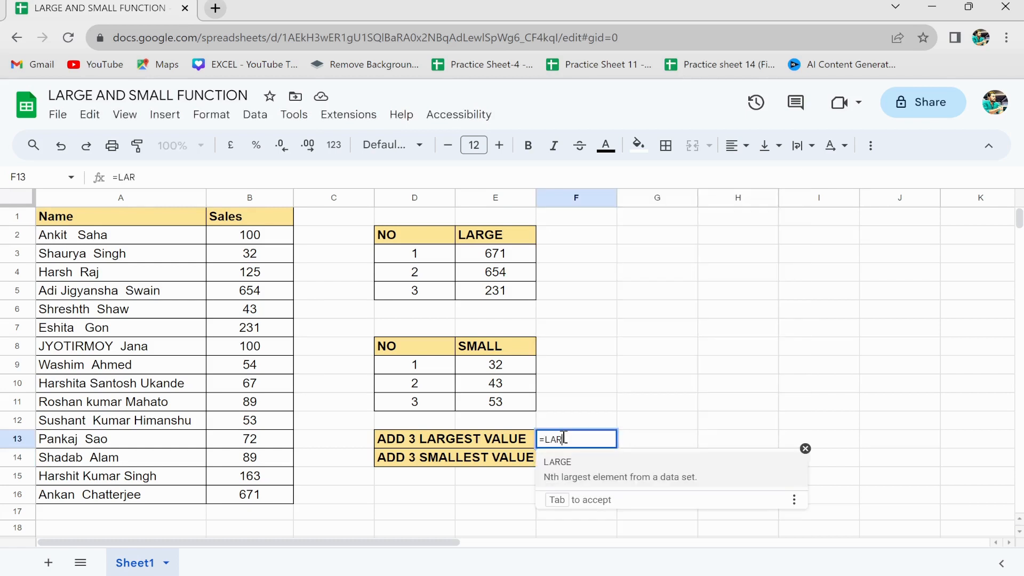
left_click(567, 465)
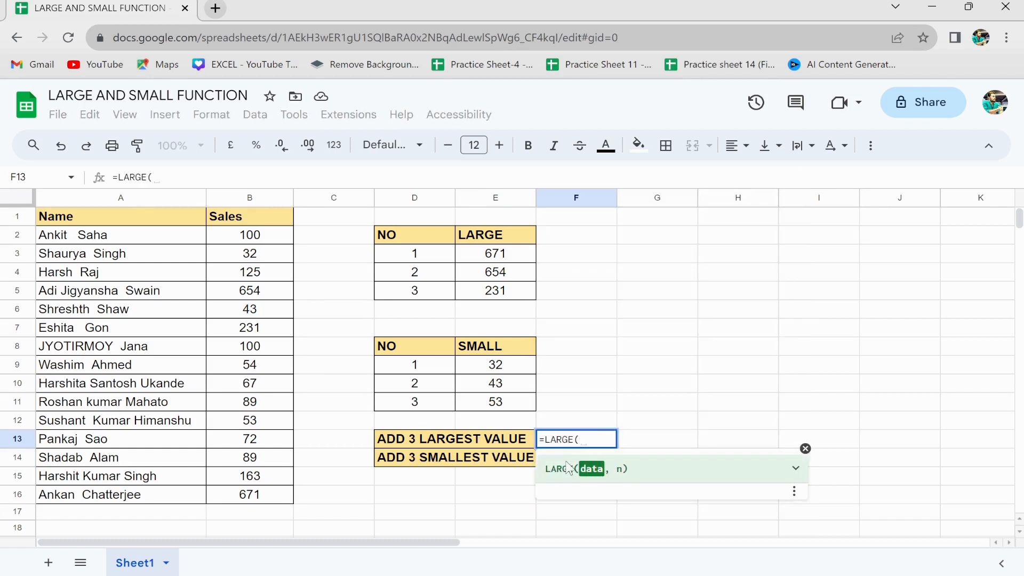
left_click_drag(247, 238, 262, 497)
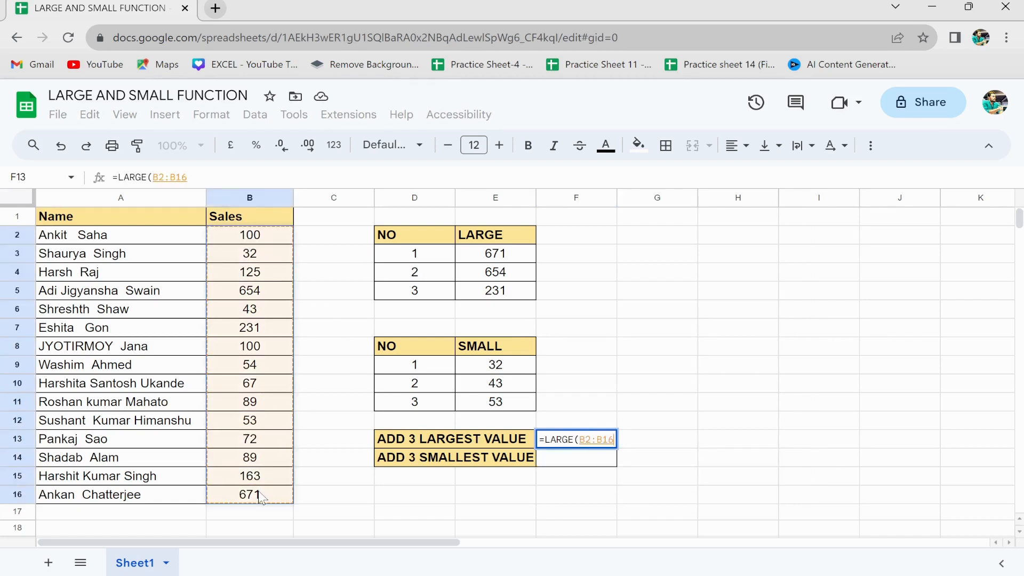
type(",")
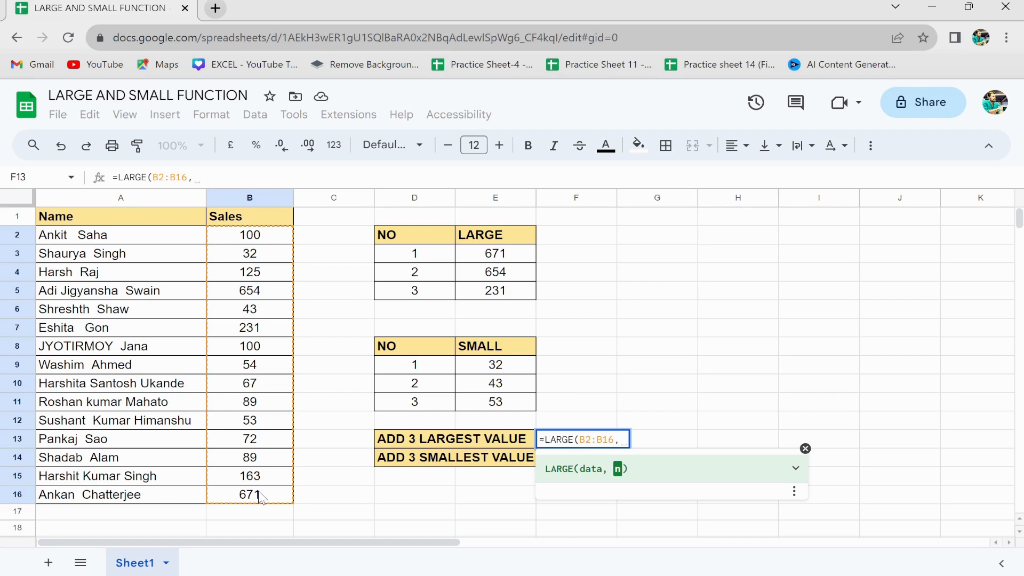
type("{1,2,3")
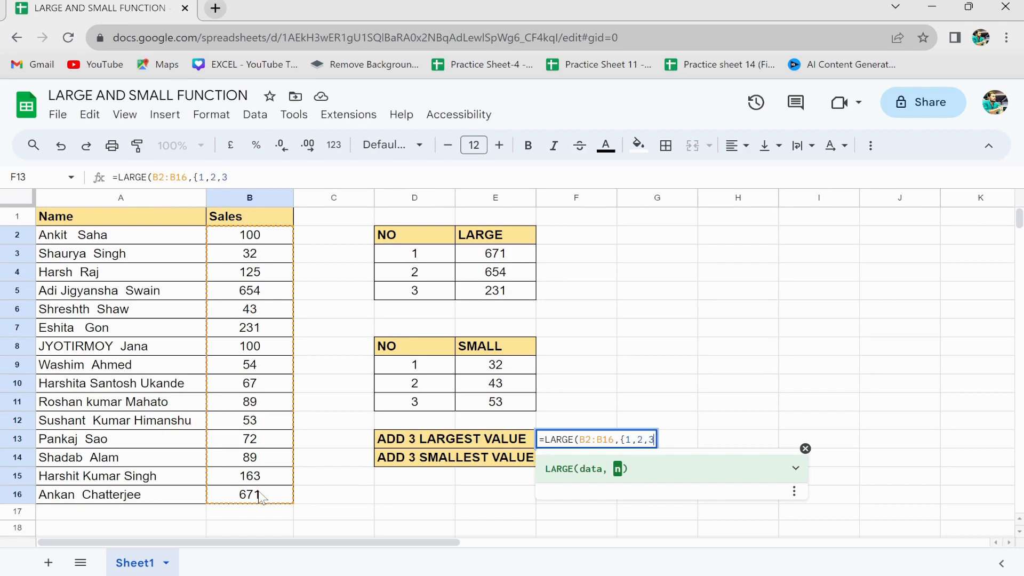
type("}")
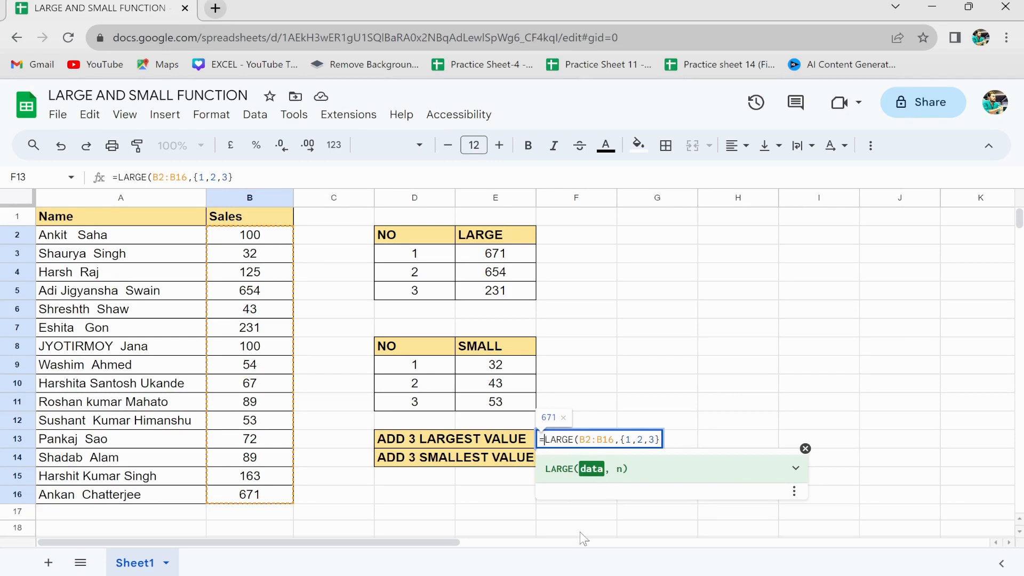
left_click(661, 440)
type(")")
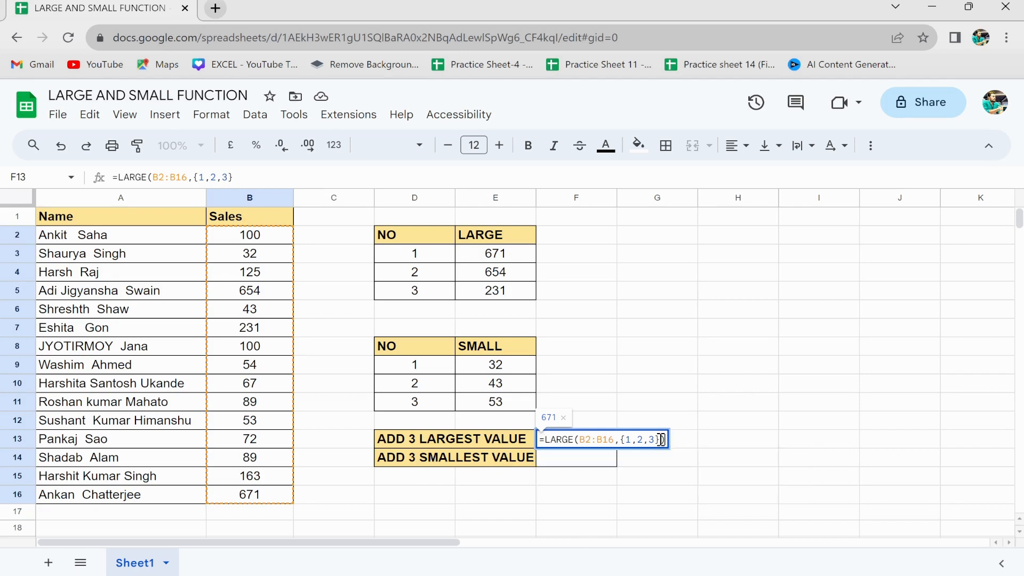
Wrap the LARGE formula in F13 in a SUM function and enter it as =SUM(LARGE(B2:B16,{1,2,3}))
left_click(544, 439)
type("SUM")
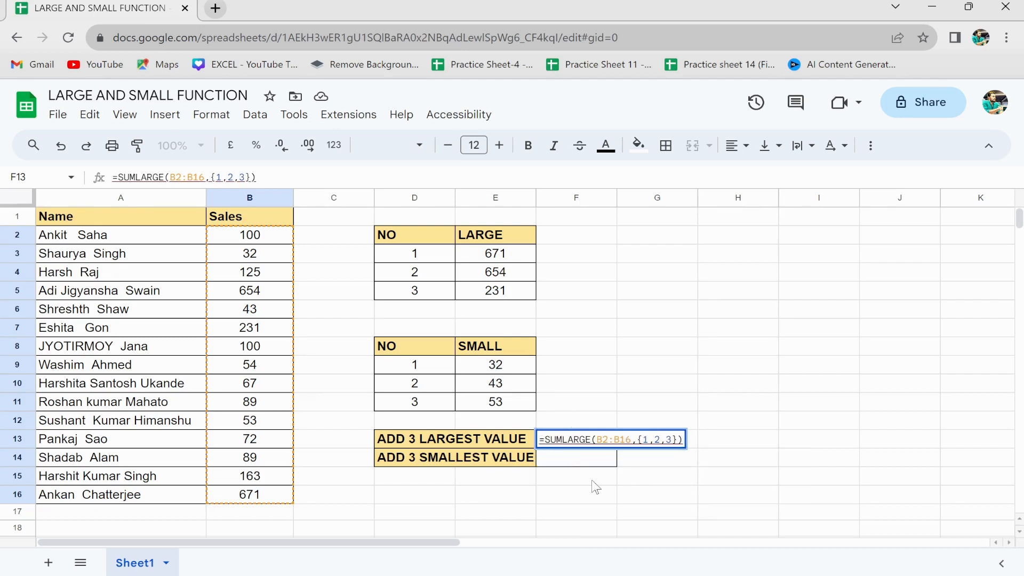
type("(")
left_click(299, 178)
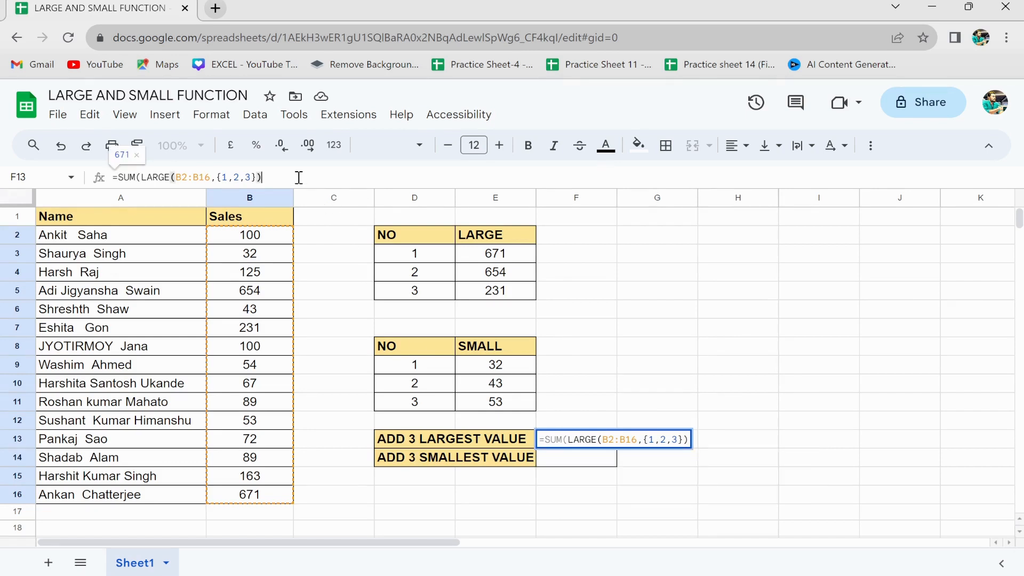
type(")")
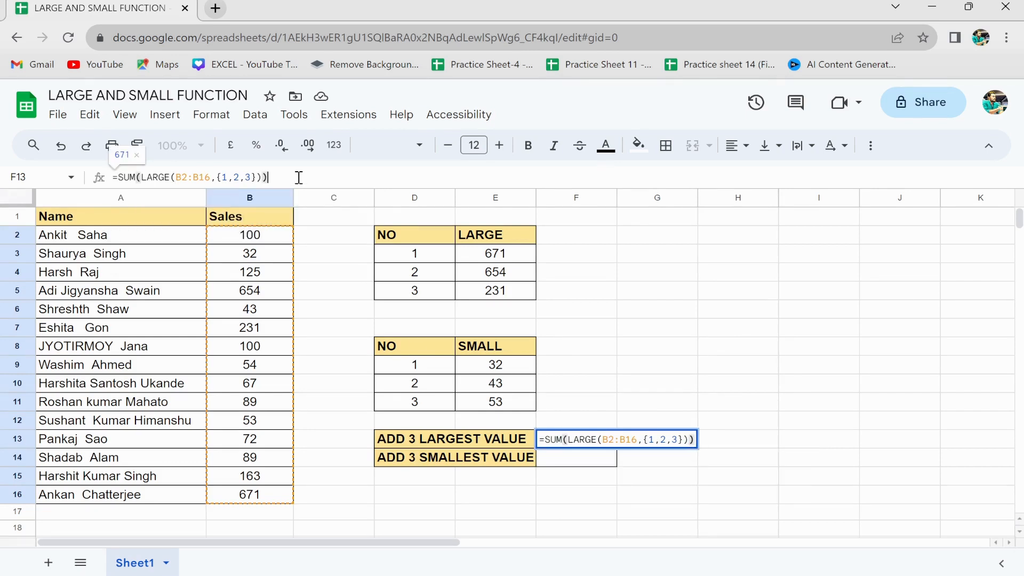
key("Return")
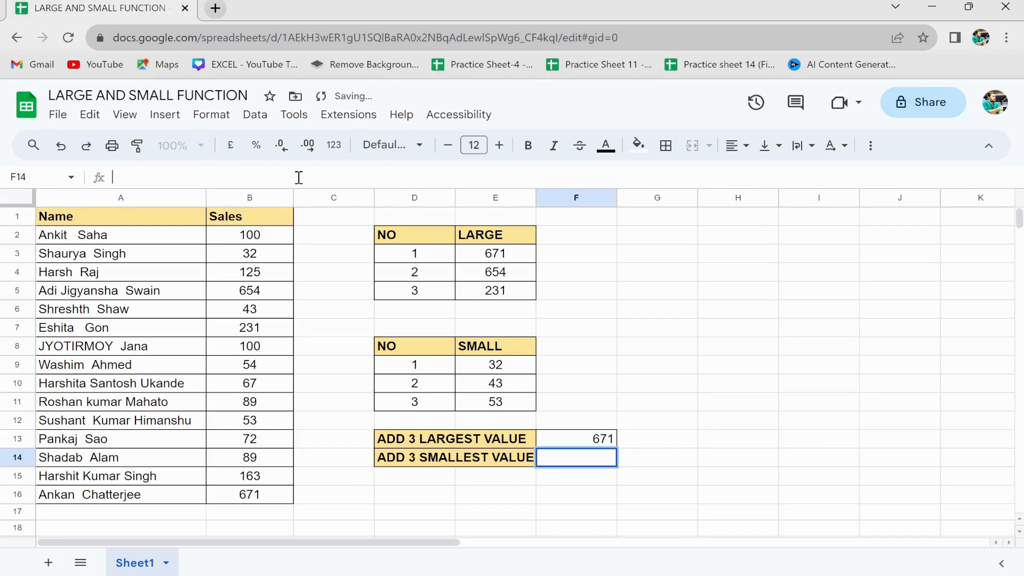
Convert the F13 formula to =ArrayFormula(SUM(LARGE(B2:B16,{1,2,3}))) and reject the suggested auto-fill for F14
left_click(641, 443)
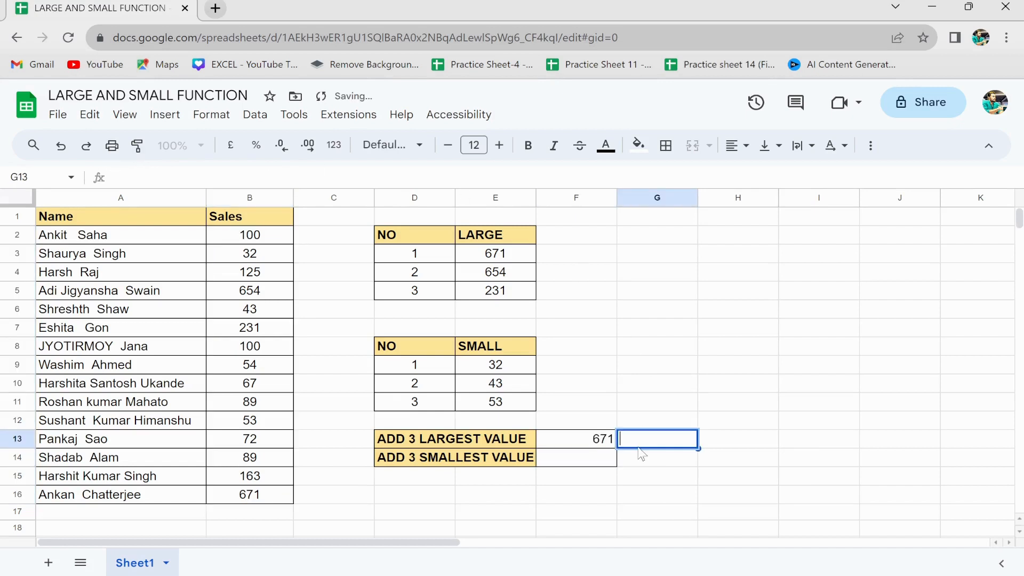
left_click(587, 444)
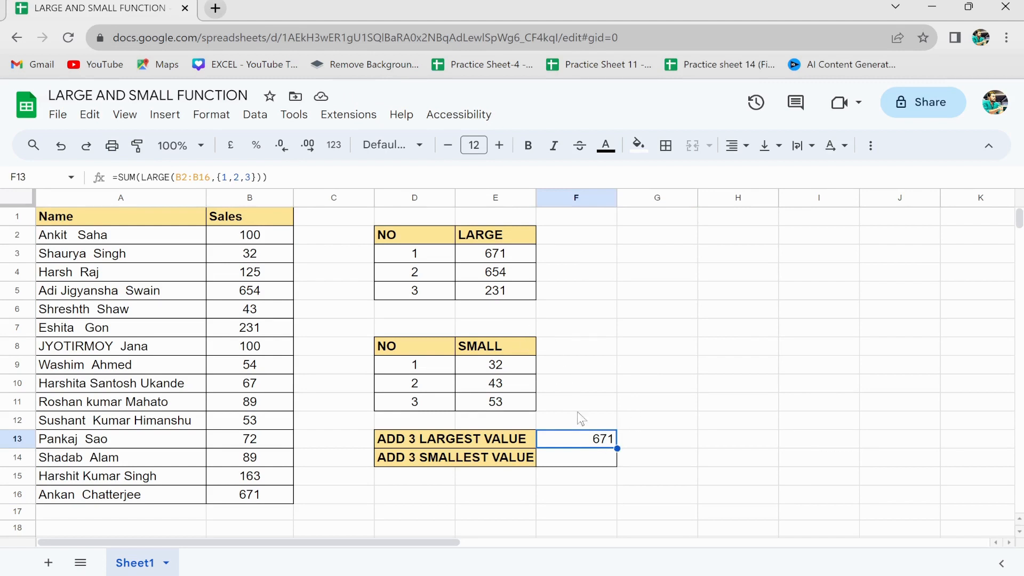
double_click(574, 445)
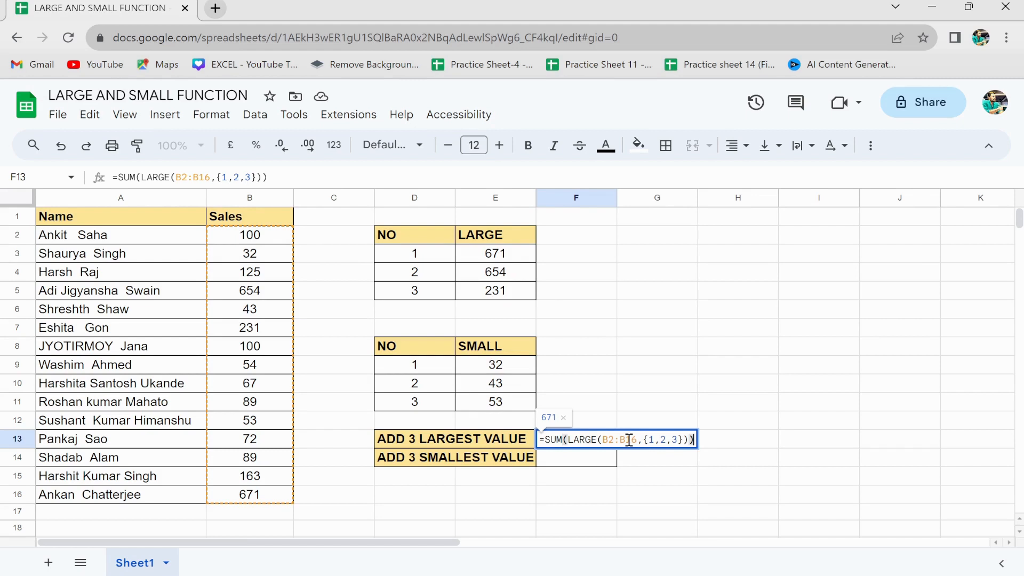
key("ctrl+shift+Return")
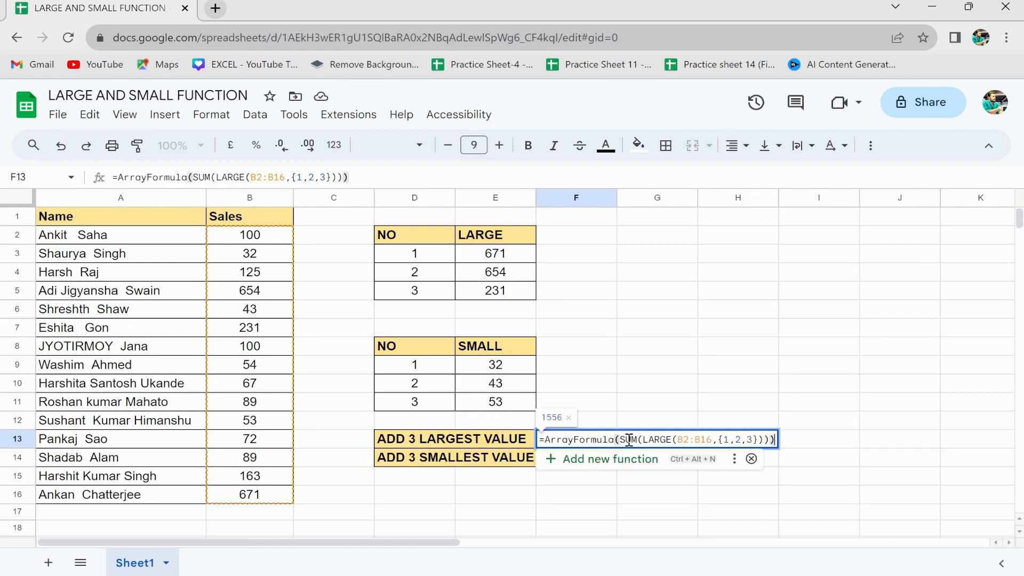
key("Return")
scroll(694, 432, "down", 1)
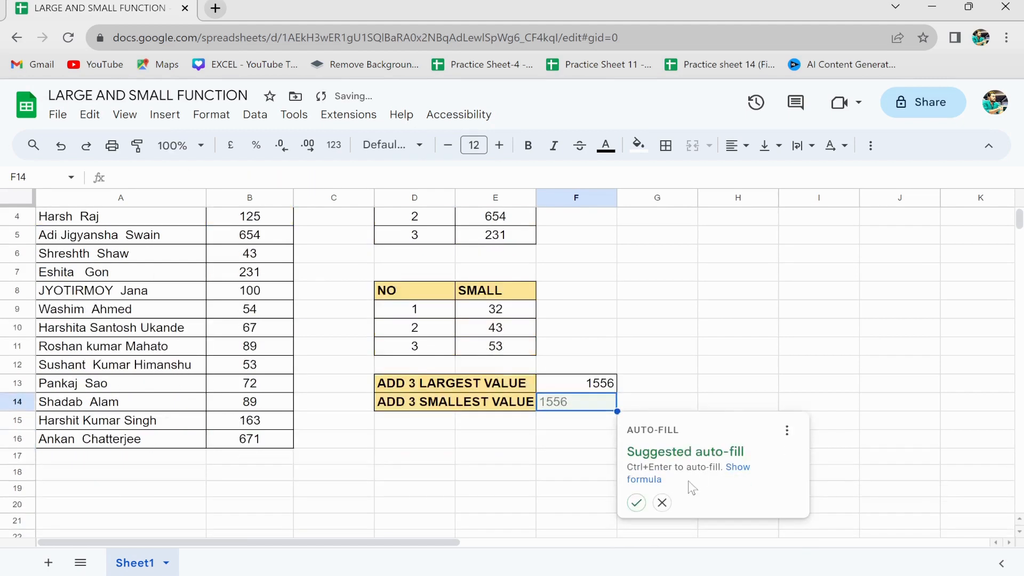
left_click(662, 502)
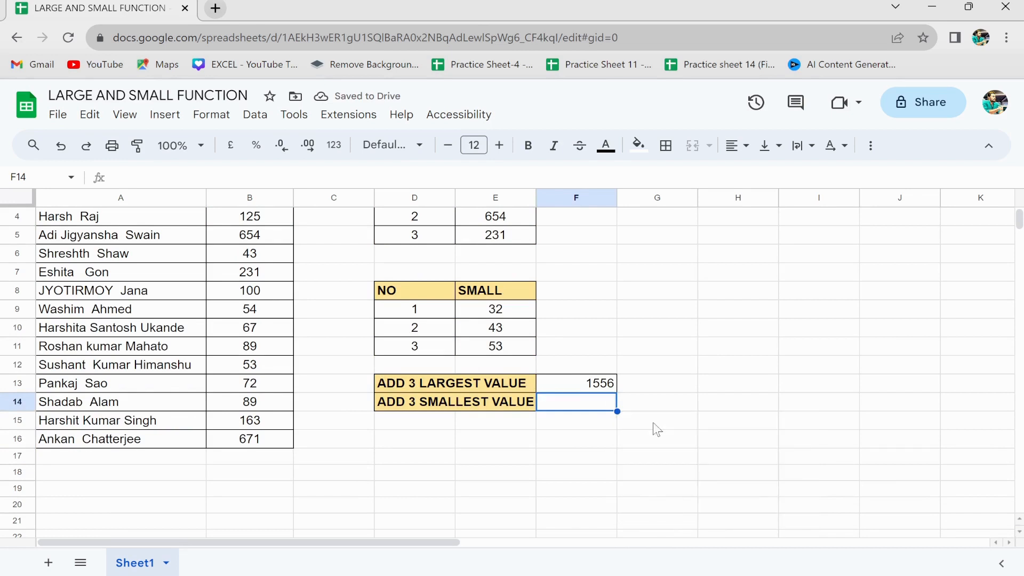
Compare the total in F13 with the sum of the LARGE results in E3:E5
left_click(600, 387)
scroll(600, 388, "up", 1)
left_click_drag(496, 236, 505, 281)
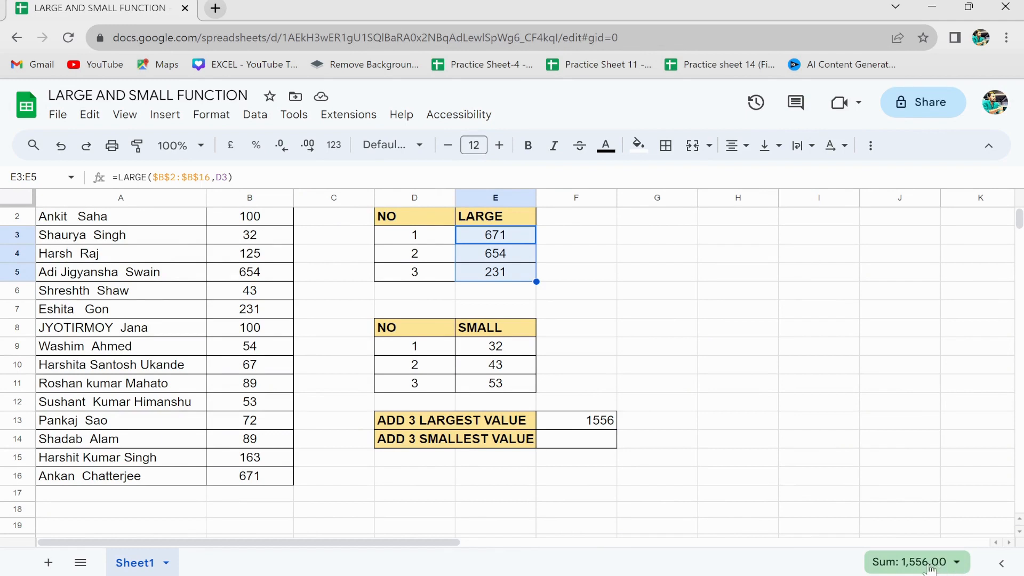
left_click(557, 423)
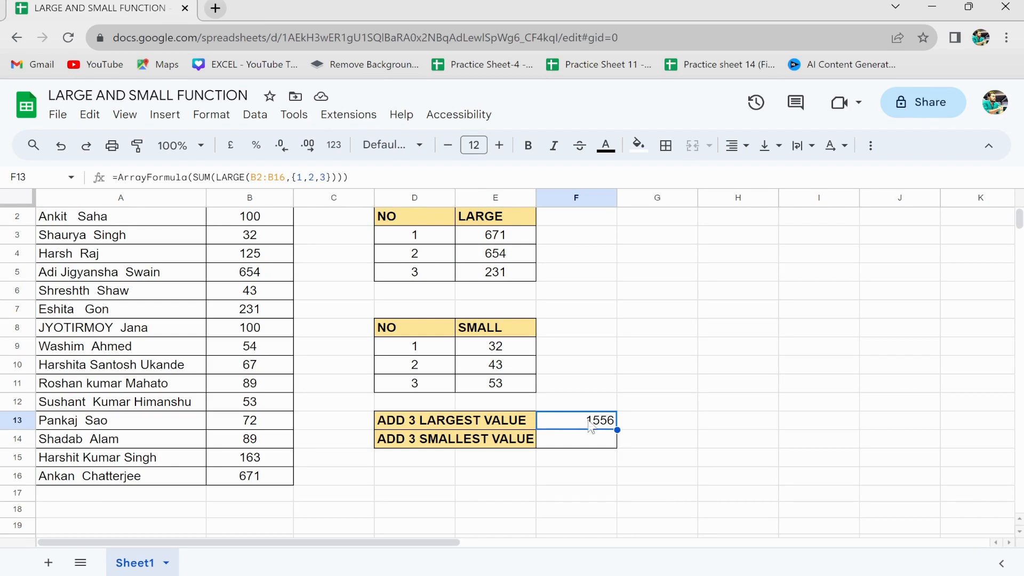
Start a formula in F14 beside ADD 3 SMALLEST VALUE with SMALL nested inside SUM
left_click(565, 444)
scroll(564, 444, "up", 1)
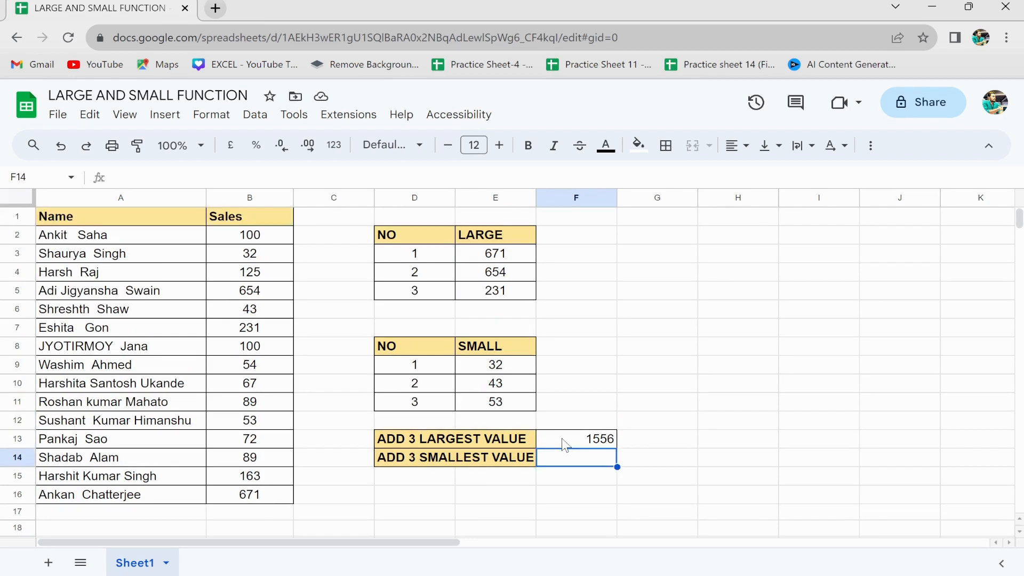
type("=")
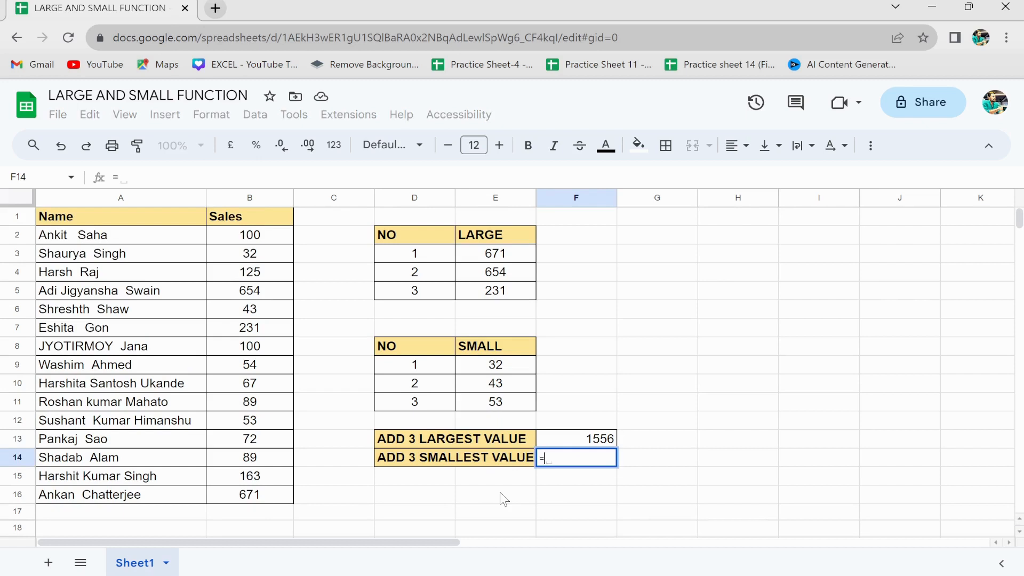
type("SUM")
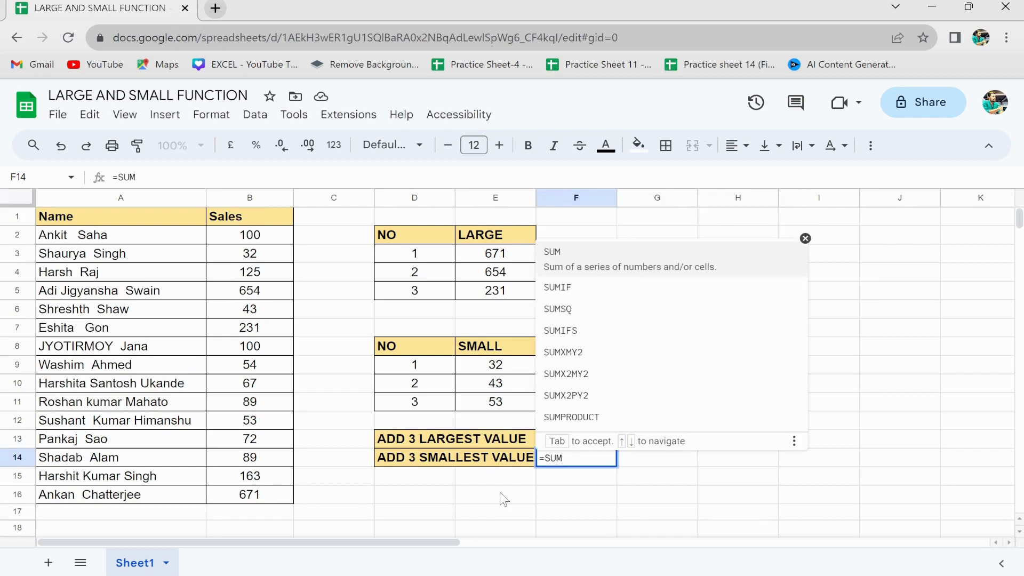
type("(")
key("BackSpace")
type("(")
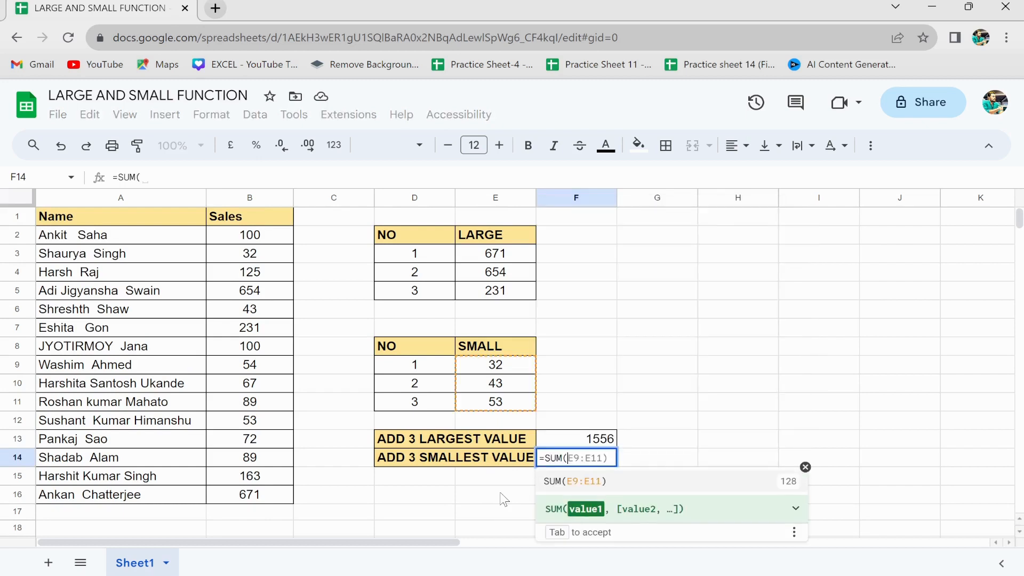
type("SMALL")
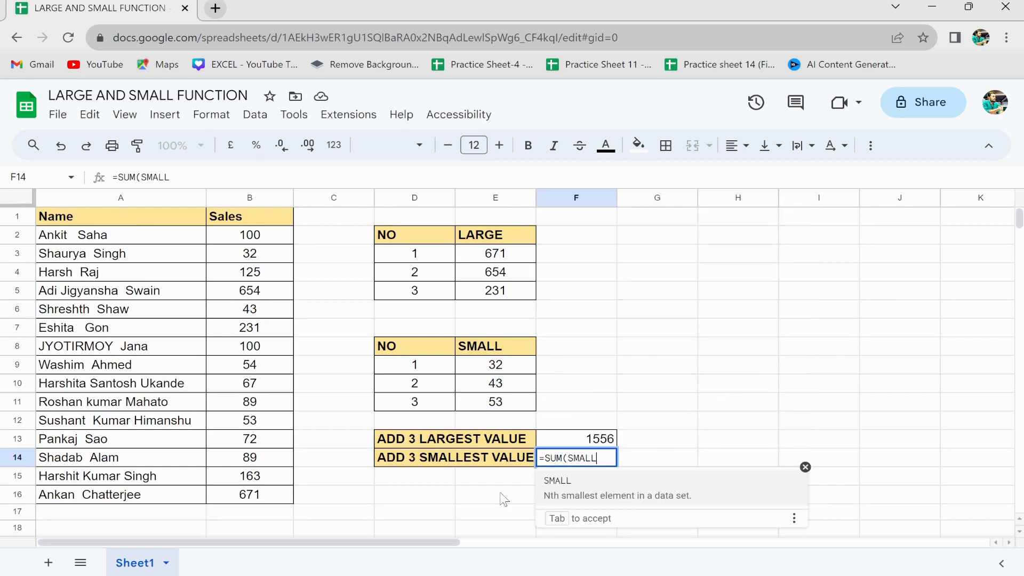
left_click(585, 489)
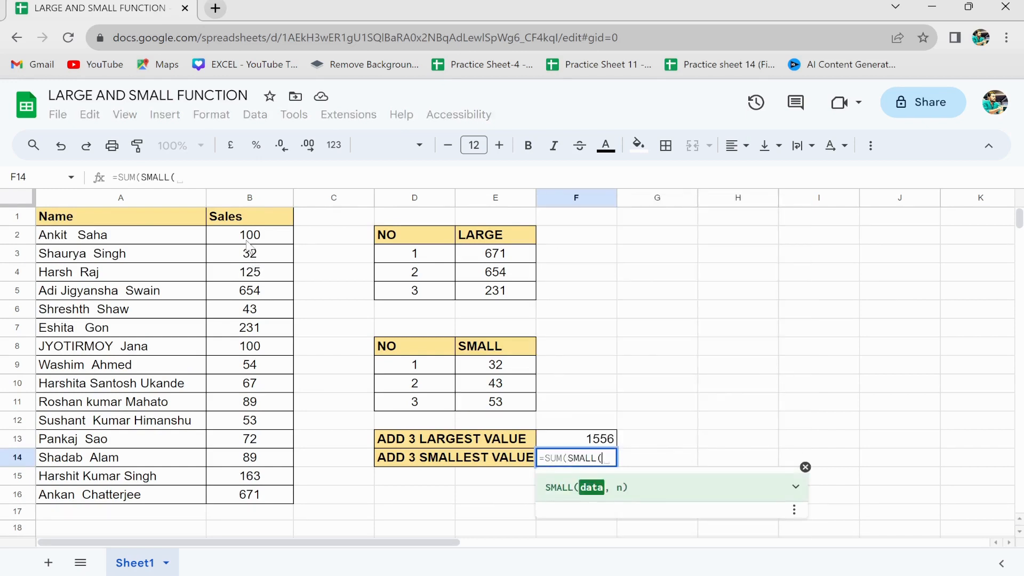
Complete the F14 formula as =SUM(SMALL(B2:B16,{1,2,3})) using the Sales range and the three ranks
left_click_drag(248, 240, 267, 503)
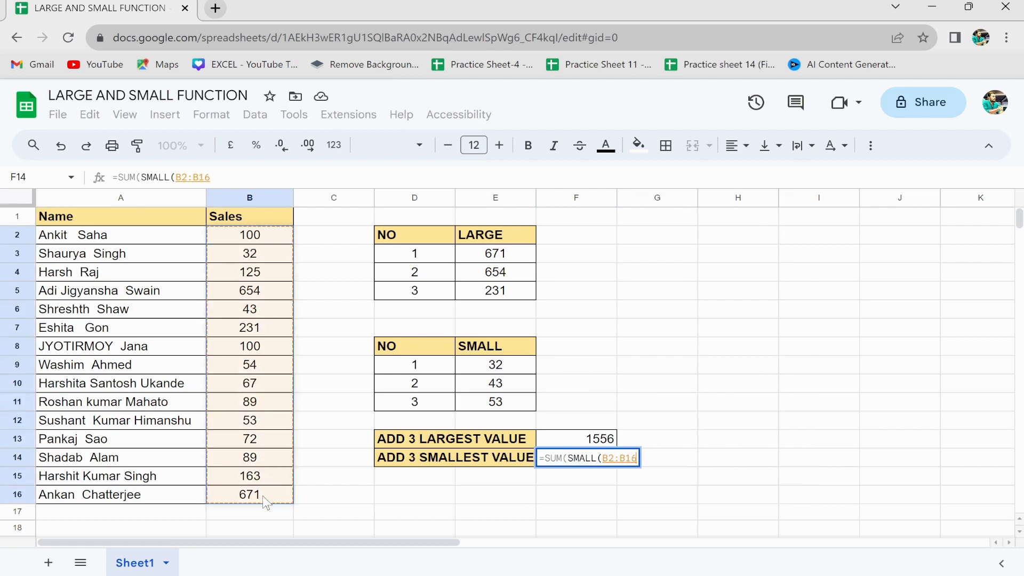
type(",{")
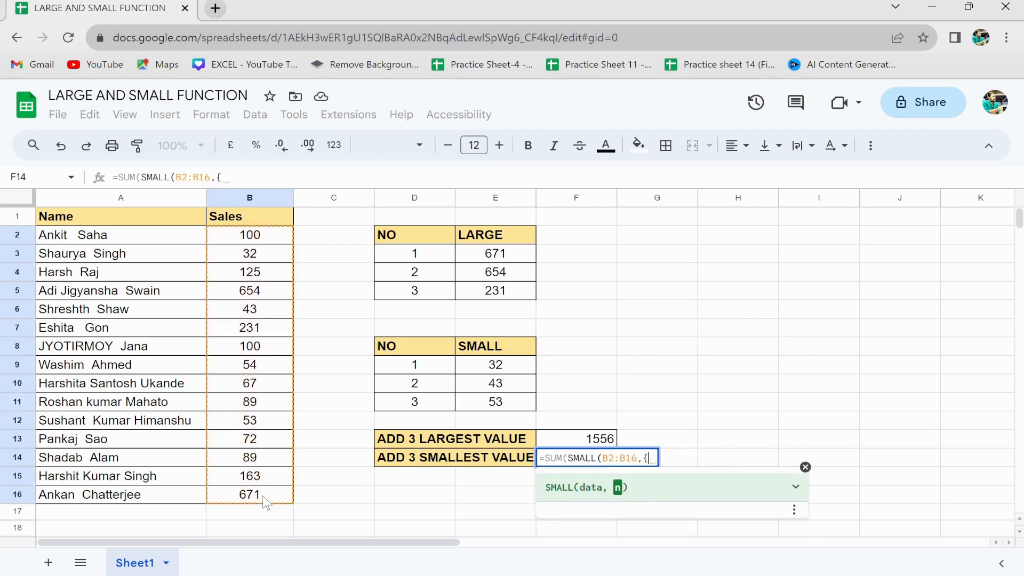
type("1,")
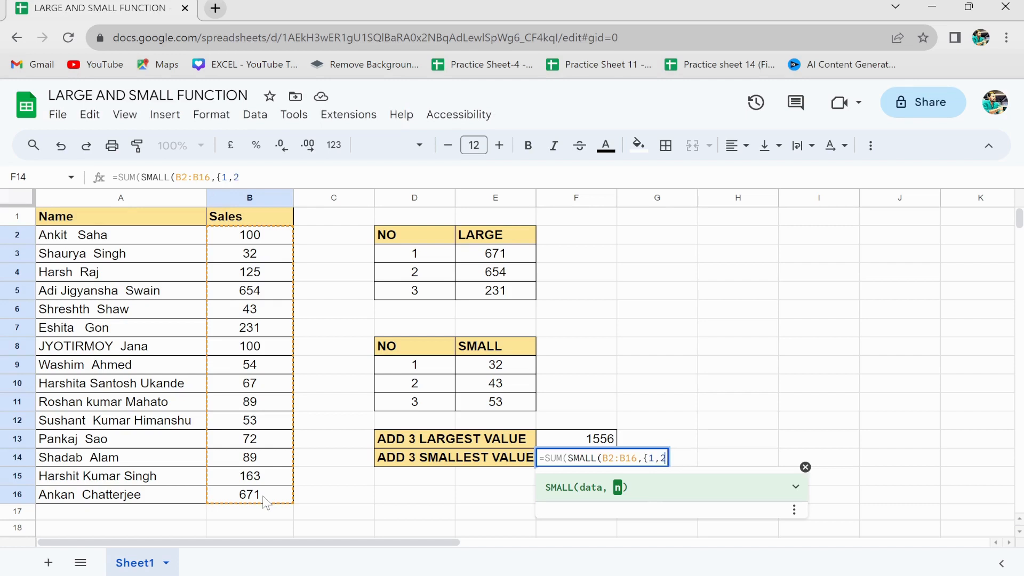
type("2,3}")
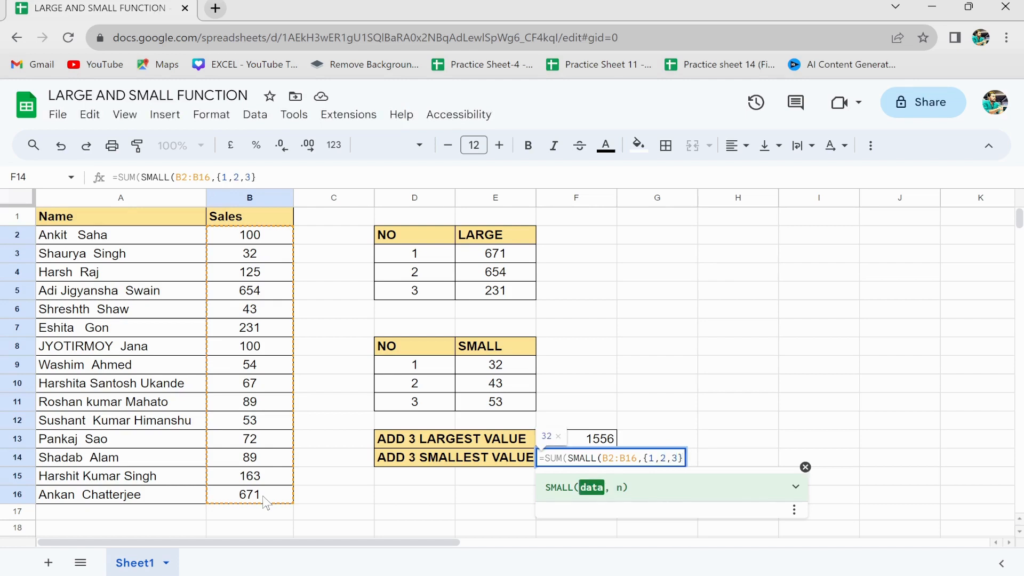
type(")")
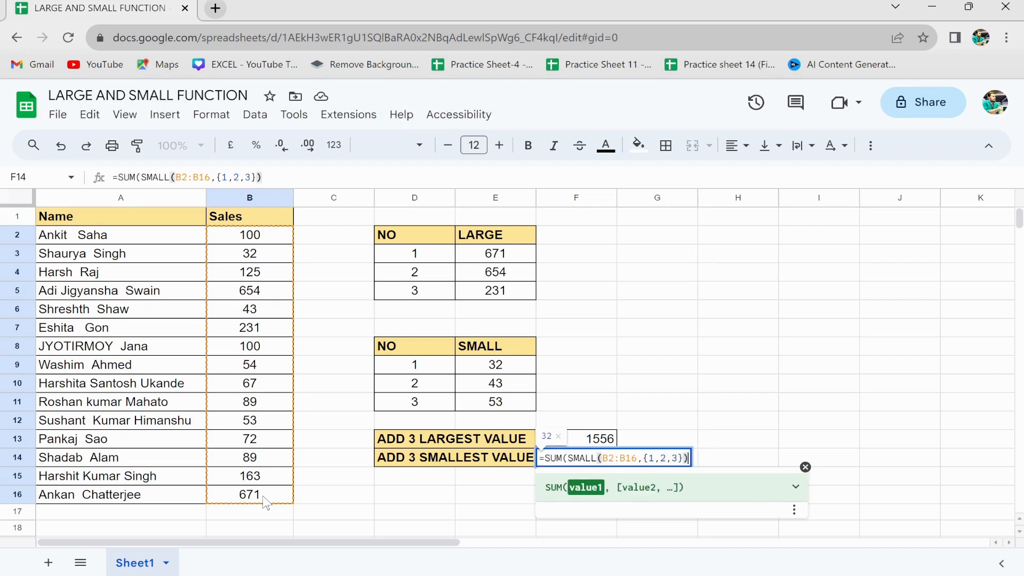
type(")")
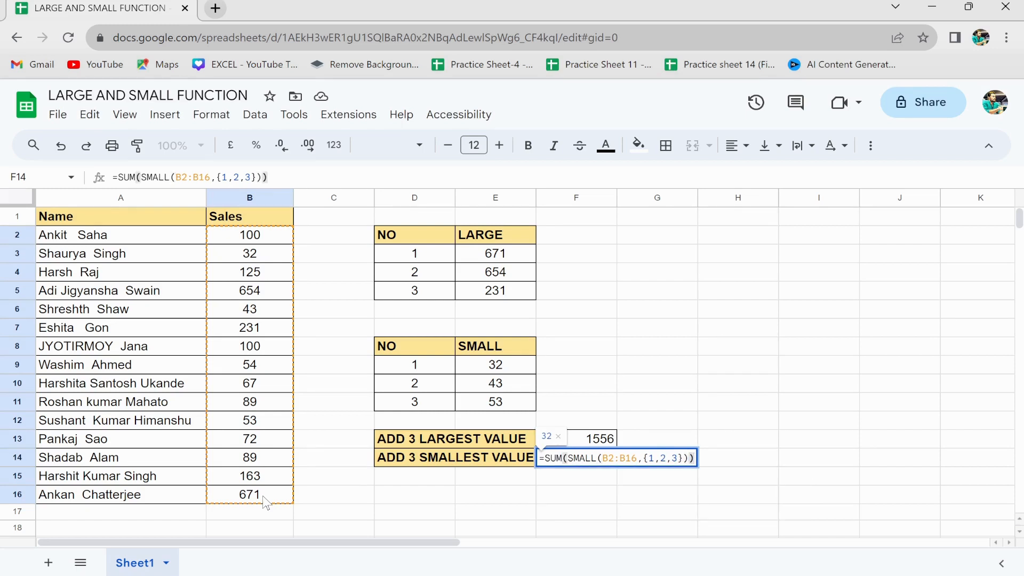
Enter the F14 formula as an ArrayFormula and check its total against the sum of E9:E11
key("ctrl+shift+Return")
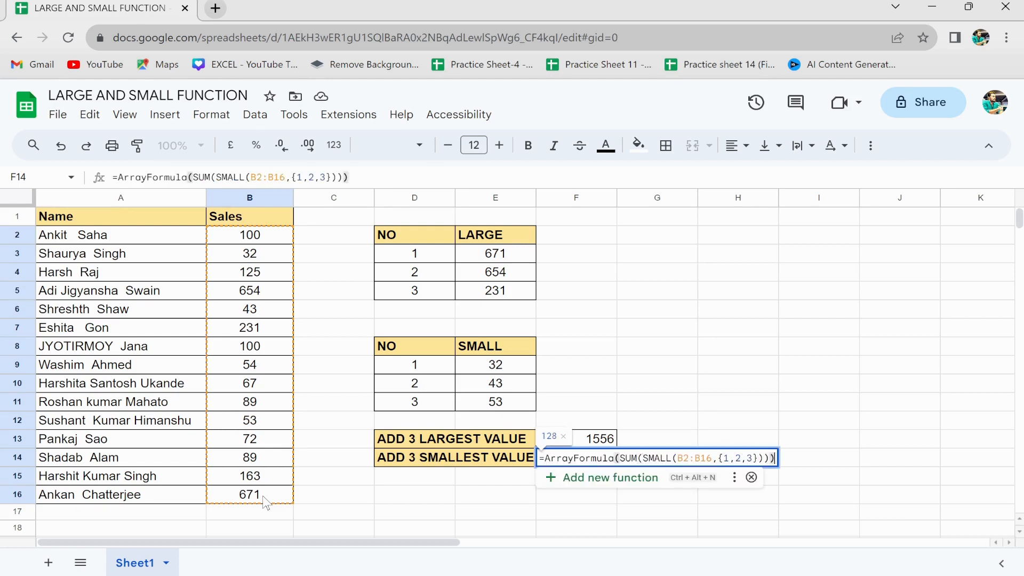
key("Return")
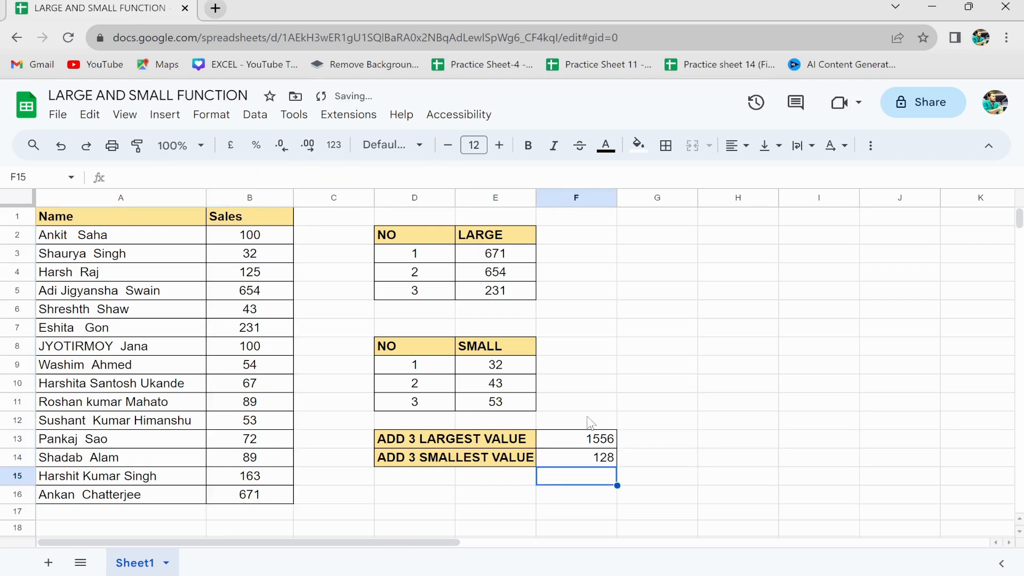
left_click_drag(487, 368, 491, 401)
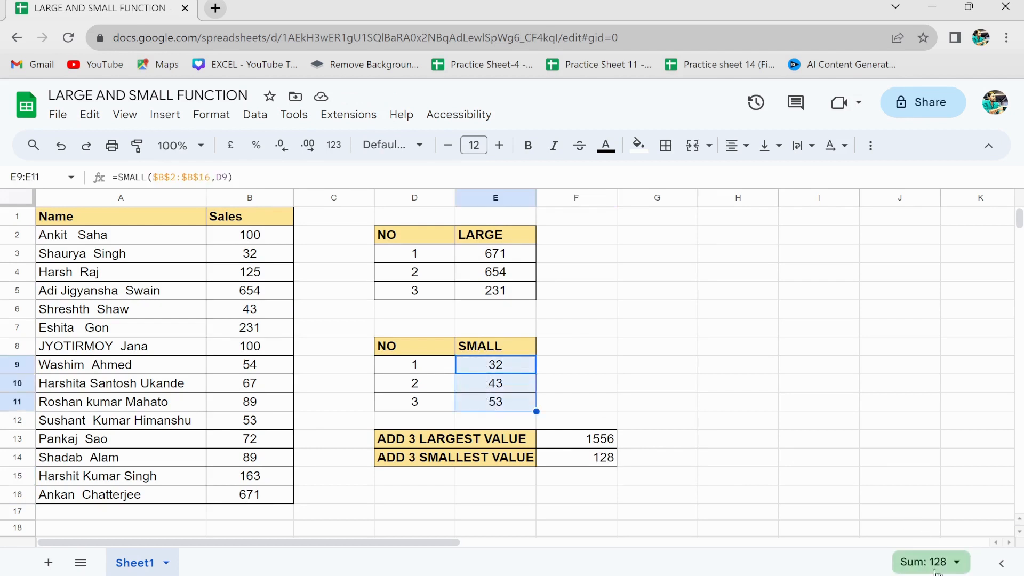